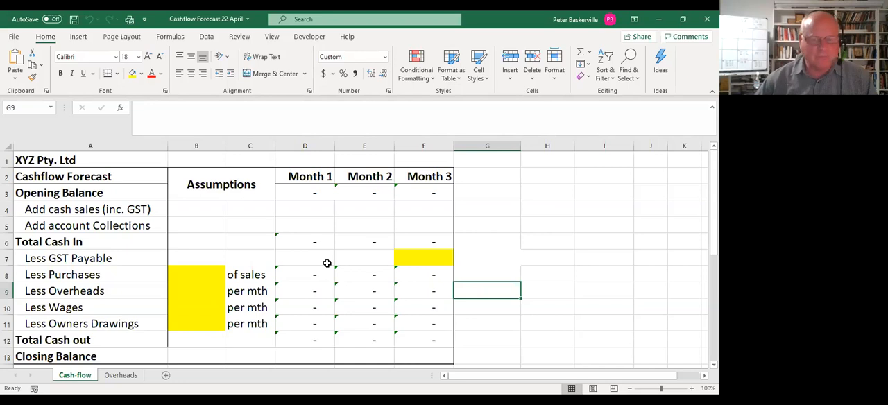
# Read the scenario and its two tasks below the cash-flow table, comparing them with the forecast rows.
pyautogui.scroll(-3, 327, 263)
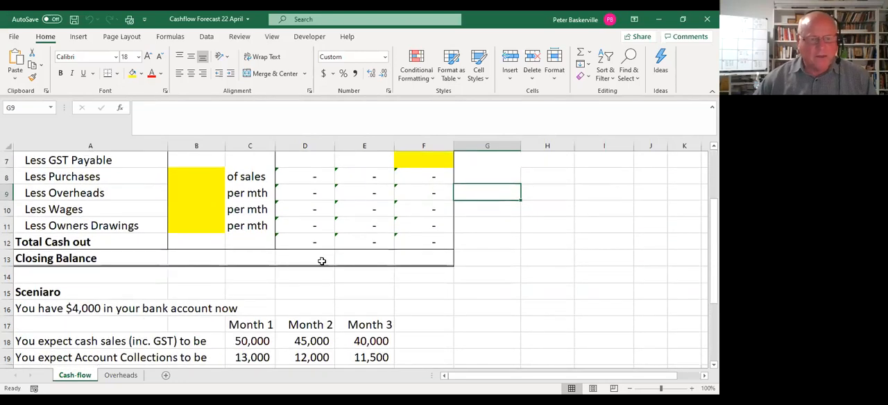
pyautogui.scroll(-1, 322, 261)
pyautogui.scroll(-1, 322, 261)
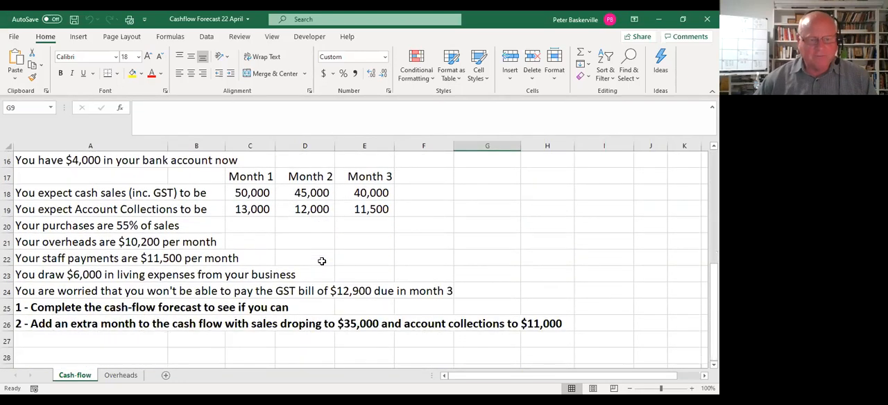
pyautogui.scroll(1, 322, 261)
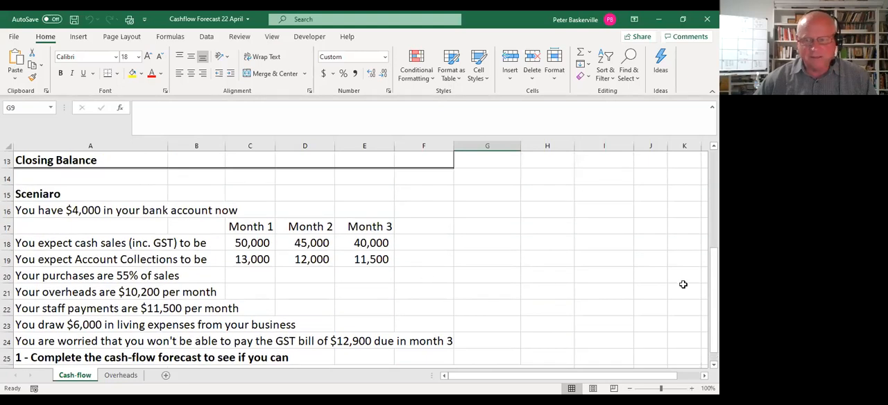
pyautogui.moveTo(715, 287); pyautogui.dragTo(714, 295)
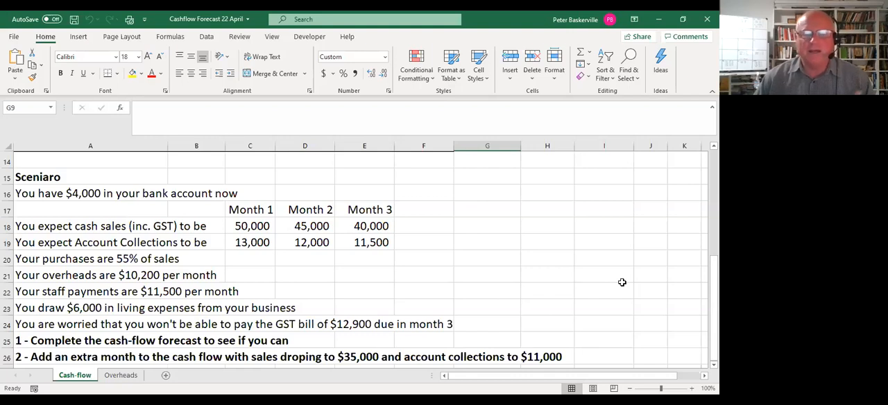
pyautogui.scroll(4, 622, 282)
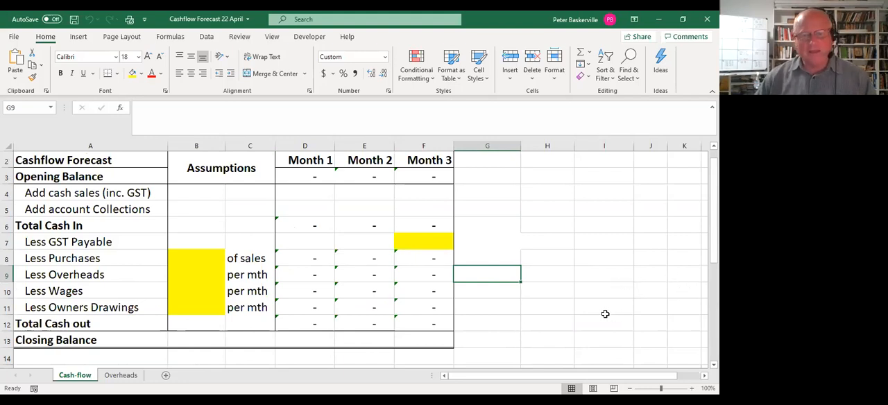
pyautogui.scroll(-3, 599, 314)
pyautogui.scroll(4, 598, 315)
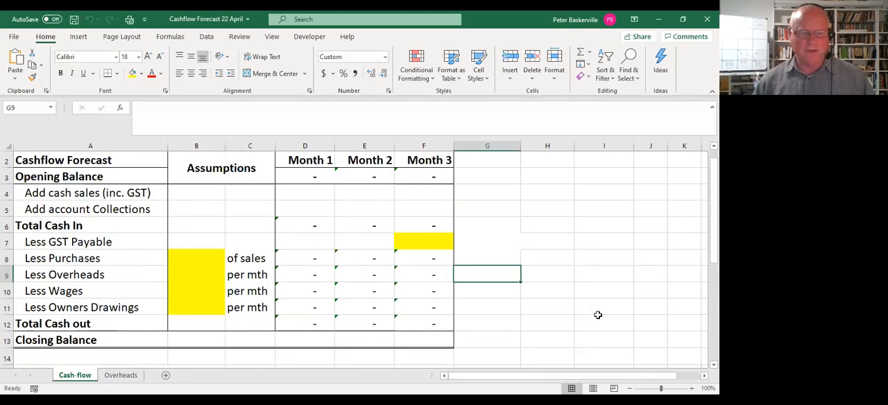
# Enter 4,000 as the Month 1 opening balance in the cash-flow forecast.
pyautogui.click(307, 187)
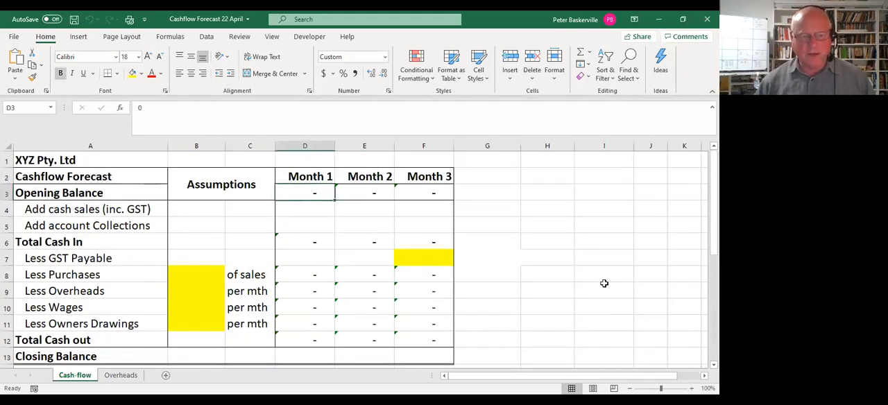
pyautogui.press('Left')
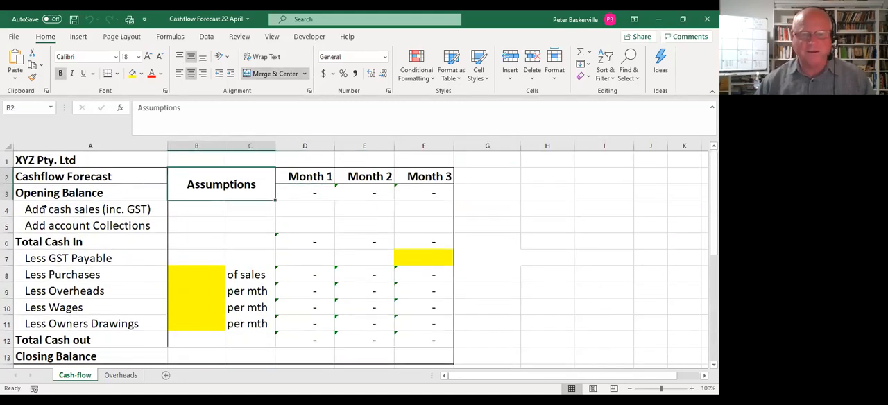
pyautogui.click(302, 195)
pyautogui.press('Num_Lock')
pyautogui.write('4,000')
pyautogui.click(340, 254)
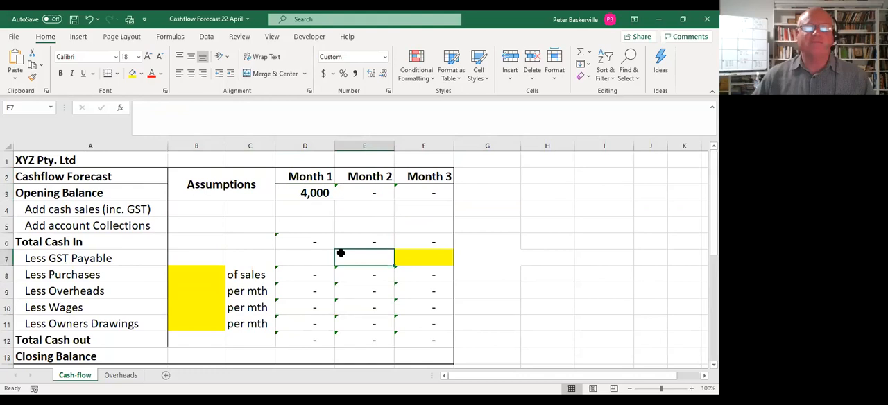
pyautogui.click(314, 351)
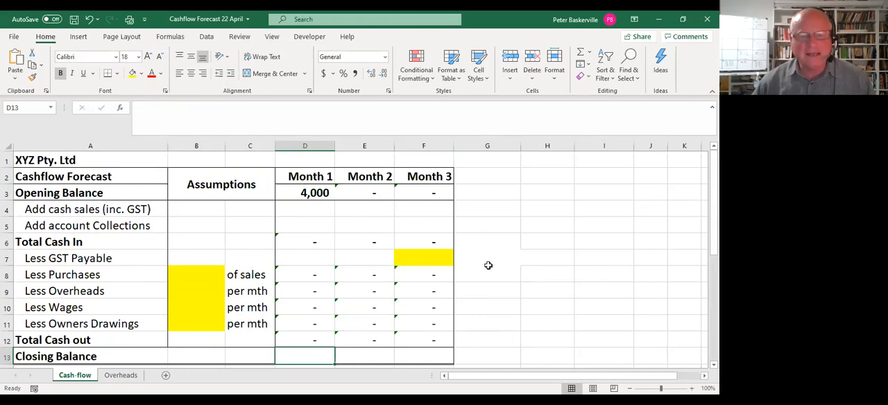
# Copy the scenario's three months of cash sales and account collections into the matching forecast rows, starting at Month 1 in D4.
pyautogui.scroll(-2, 488, 263)
pyautogui.scroll(-1, 283, 291)
pyautogui.moveTo(264, 293); pyautogui.dragTo(356, 313)
pyautogui.hotkey('ctrl', 'c')
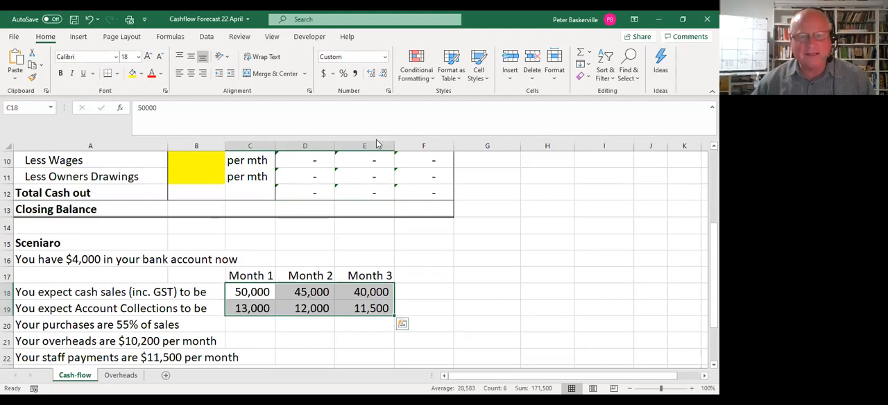
pyautogui.rightClick(314, 297)
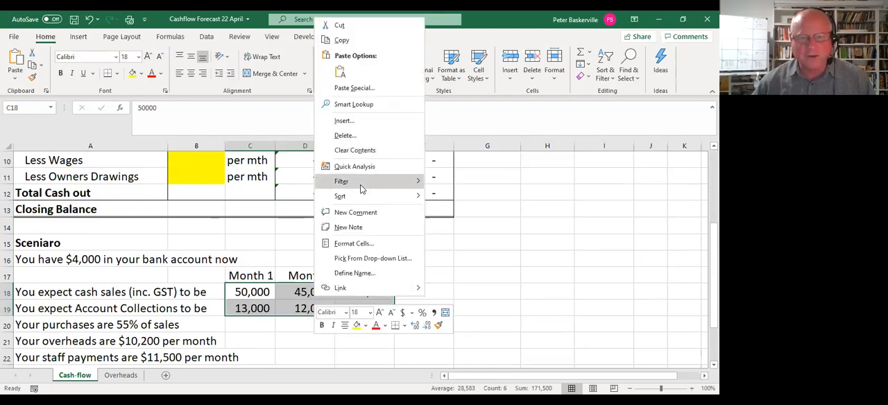
pyautogui.click(359, 44)
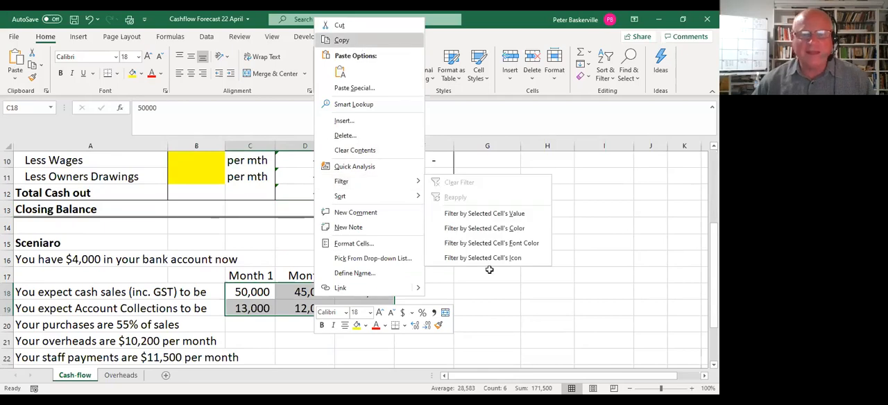
pyautogui.scroll(3, 490, 270)
pyautogui.click(319, 216)
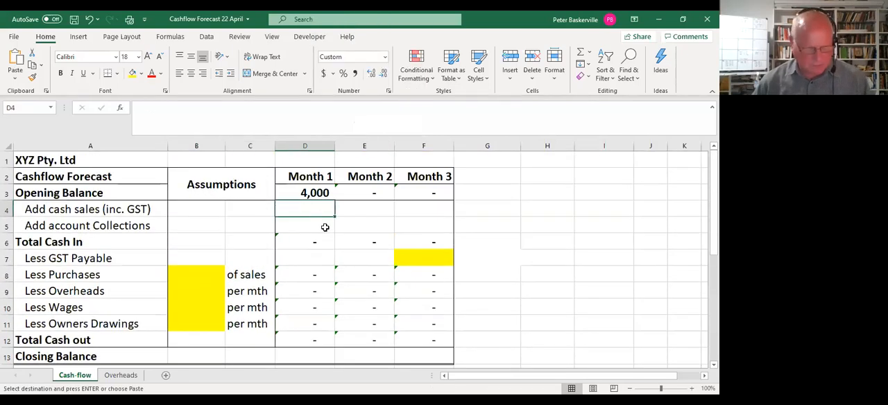
pyautogui.hotkey('ctrl', 'v')
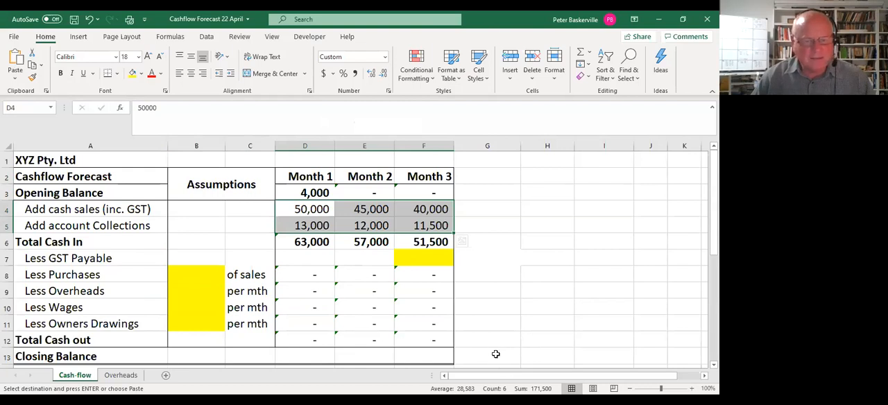
# Enter the Month 1 closing balance formula =D3+D6-D12 in D13.
pyautogui.click(318, 355)
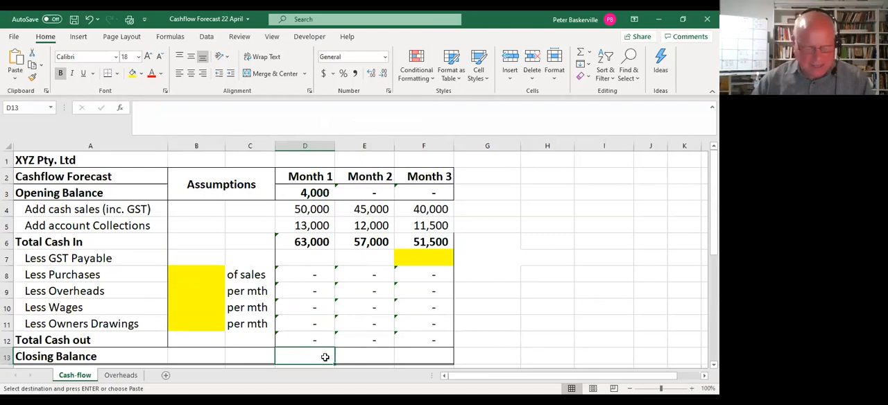
pyautogui.write('=')
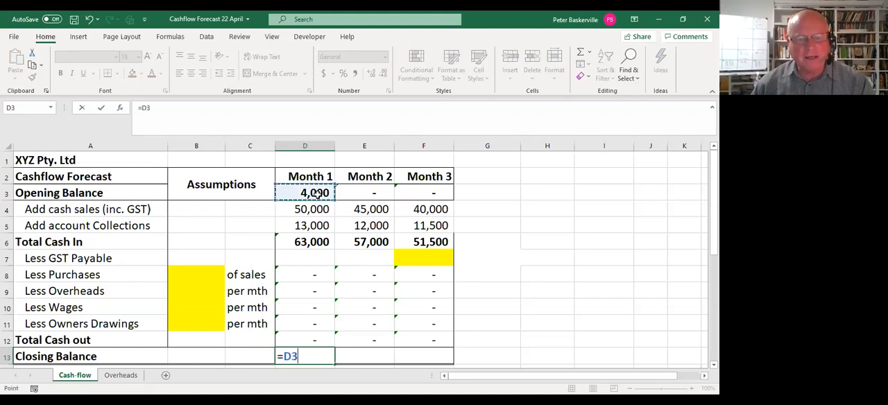
pyautogui.write('+')
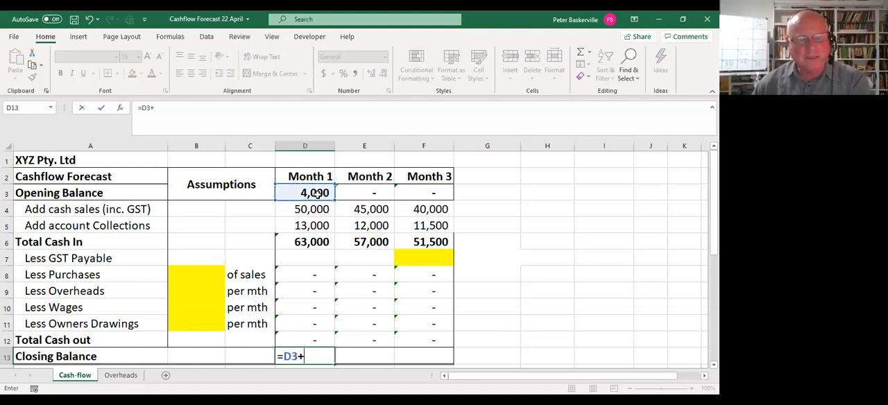
pyautogui.click(320, 242)
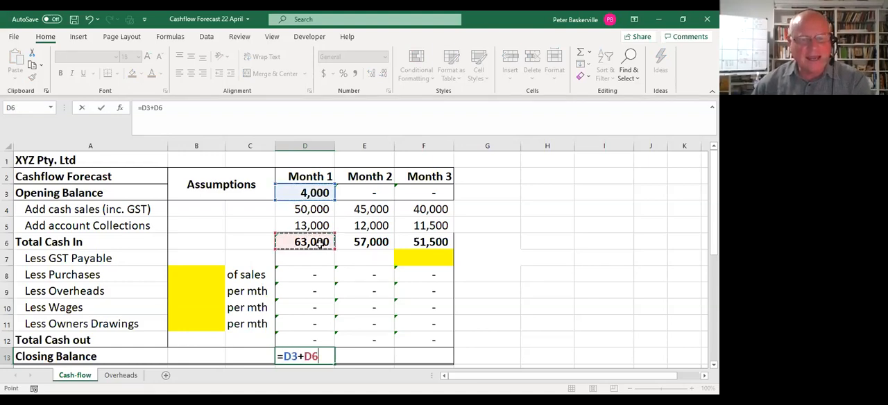
pyautogui.write('-')
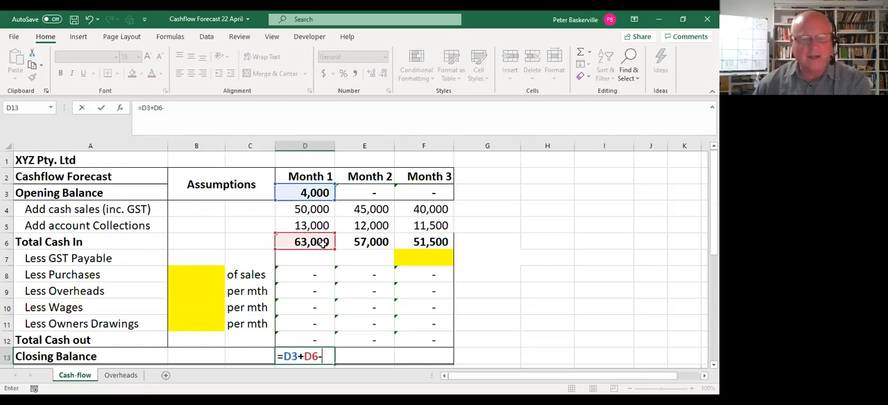
pyautogui.click(315, 343)
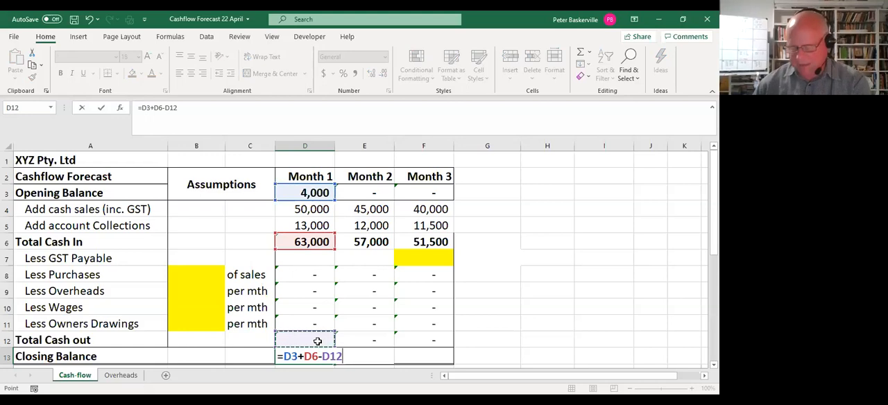
pyautogui.press('Return')
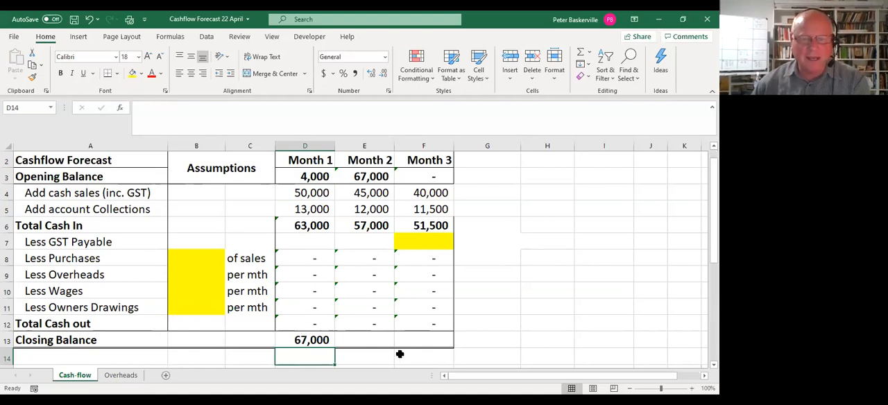
# Check the Month 2 opening balance link and fill the Month 1 closing balance formula across to Months 2 and 3.
pyautogui.scroll(1, 397, 354)
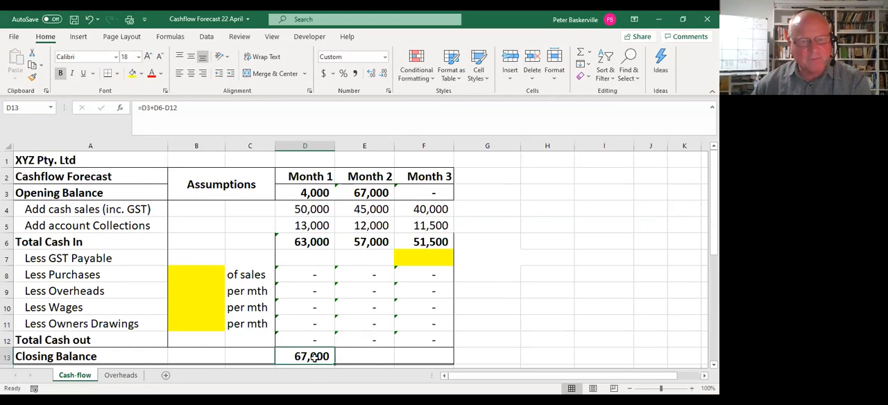
pyautogui.click(384, 193)
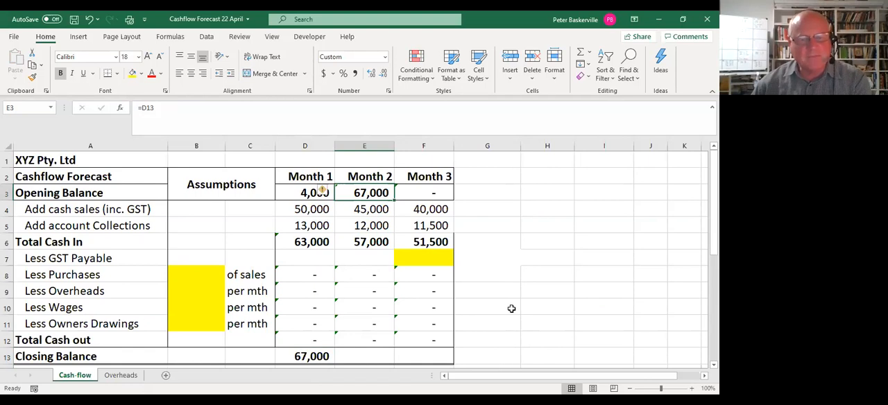
pyautogui.scroll(-1, 370, 306)
pyautogui.click(371, 307)
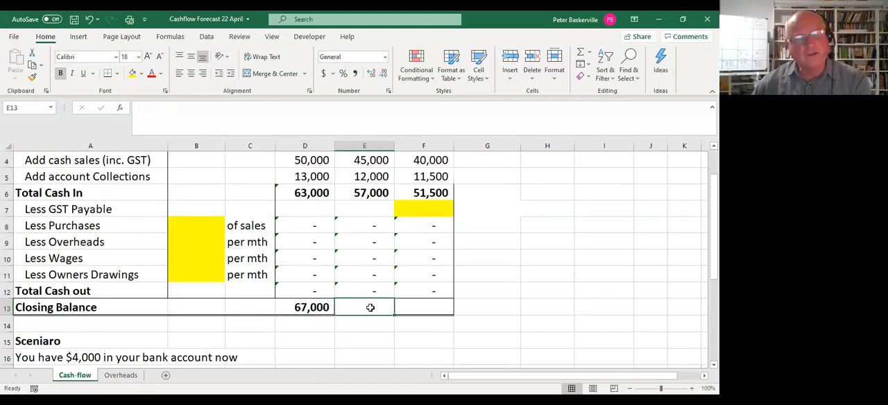
pyautogui.click(430, 306)
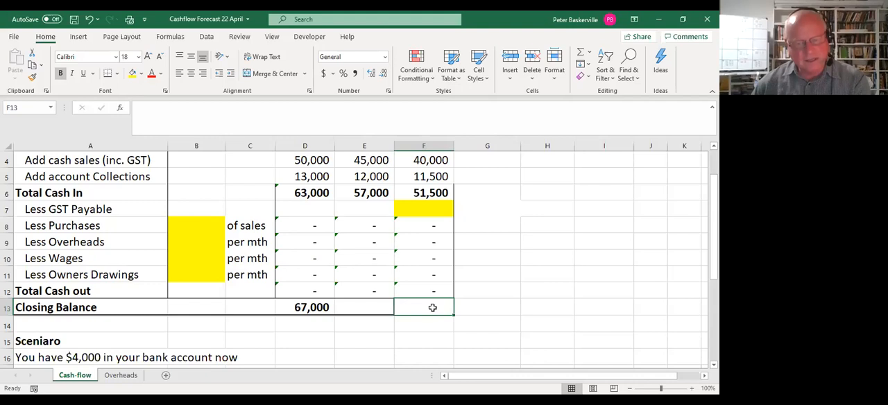
pyautogui.click(314, 307)
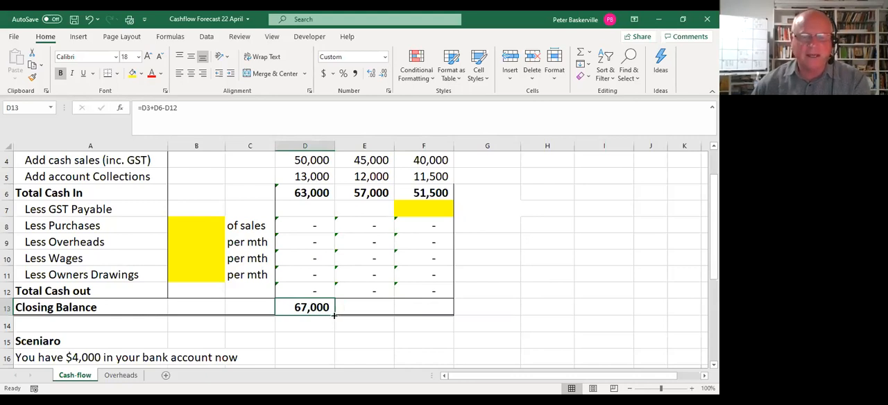
pyautogui.moveTo(334, 315); pyautogui.dragTo(334, 315)
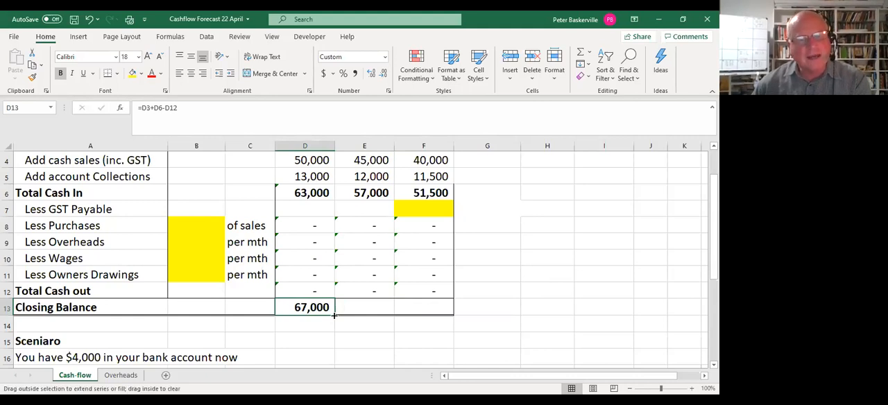
pyautogui.moveTo(334, 315); pyautogui.dragTo(438, 319)
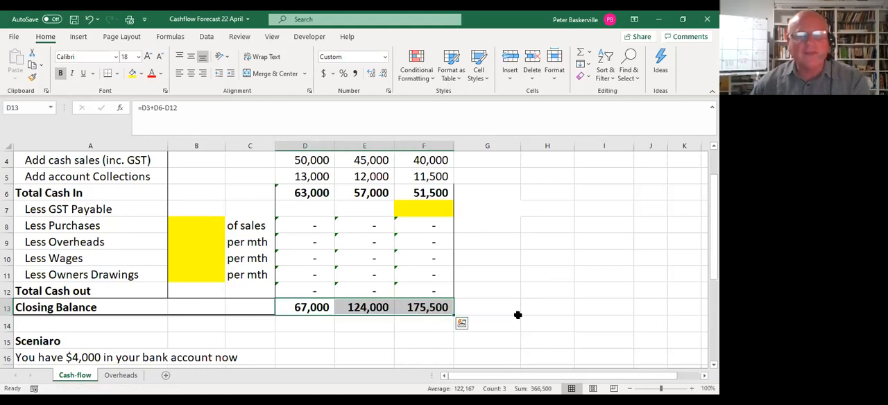
# Inspect which cells the Month 3 closing balance formula refers to, leave it as is, and review the forecast against the scenario.
pyautogui.doubleClick(426, 307)
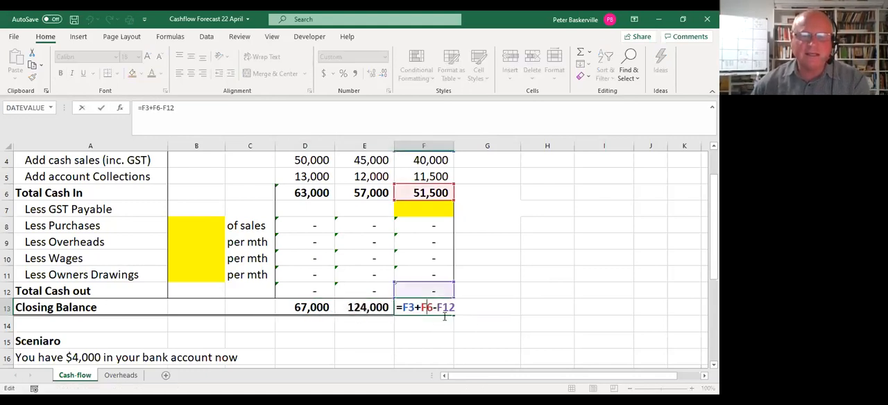
pyautogui.scroll(1, 507, 303)
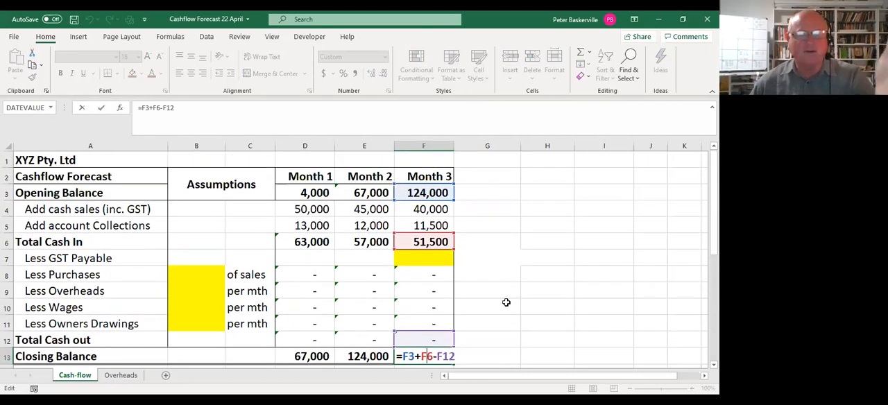
pyautogui.scroll(-1, 507, 303)
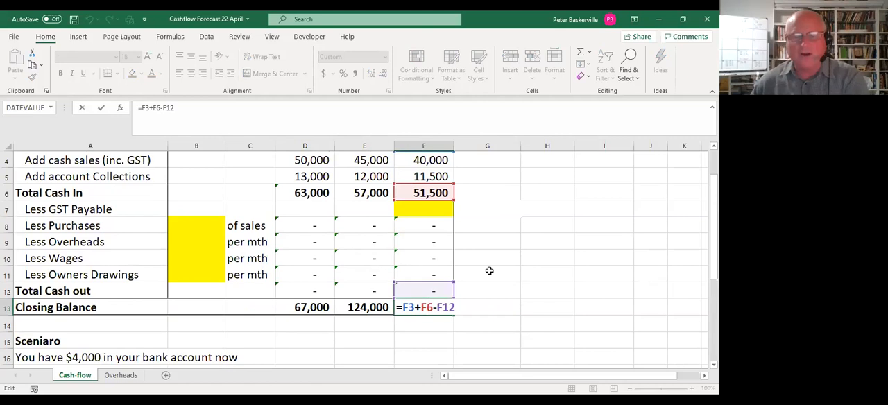
pyautogui.press('Return')
pyautogui.click(490, 272)
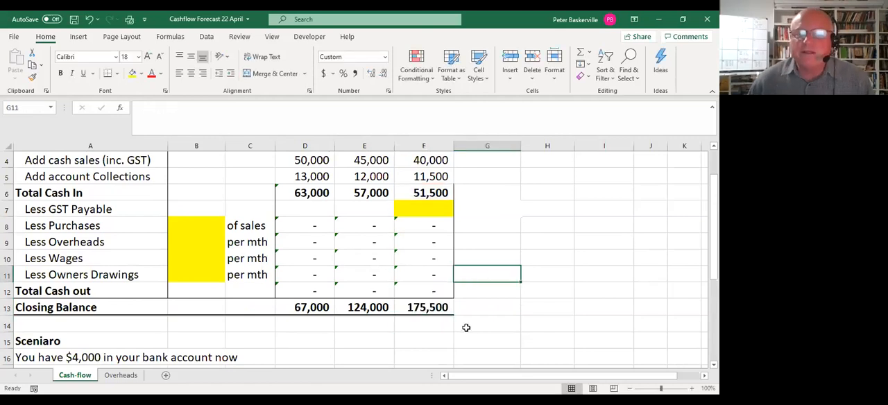
pyautogui.scroll(1, 345, 342)
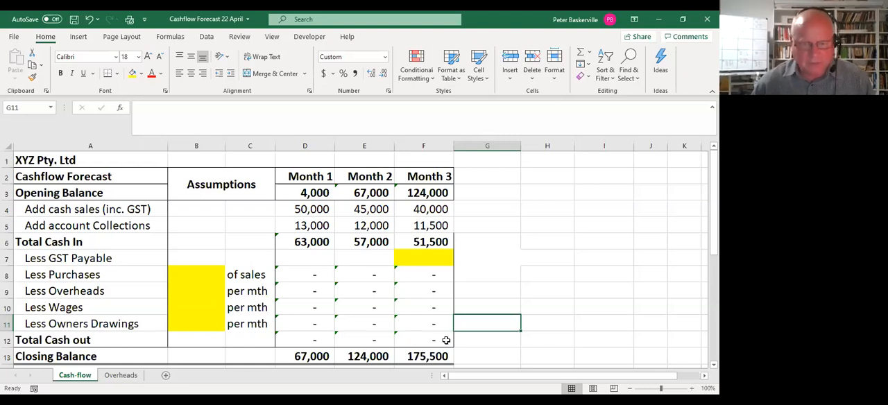
pyautogui.scroll(-3, 345, 313)
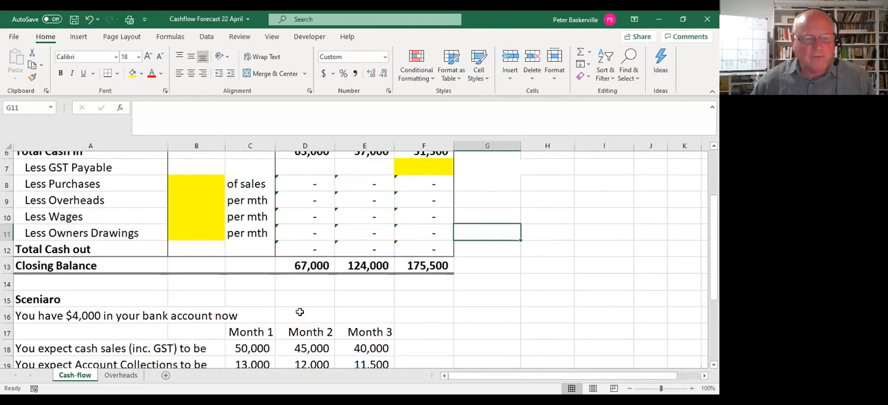
# Enter the scenario's purchases assumption of 55% of sales in B8 and check the Month 1 and Month 3 purchases formulas.
pyautogui.click(144, 323)
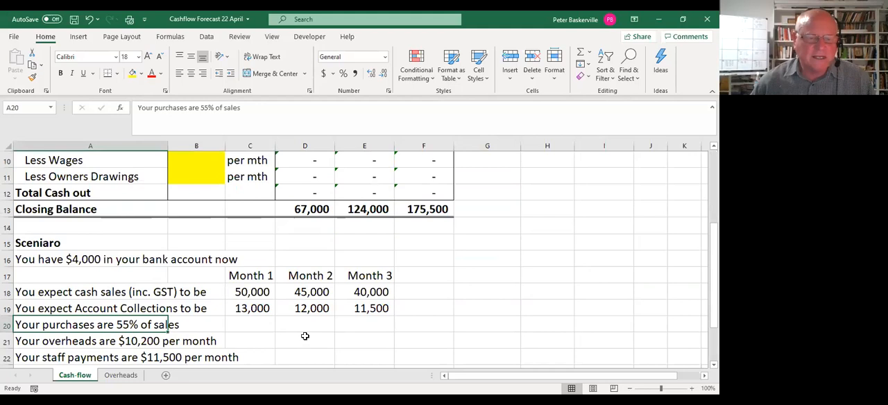
pyautogui.scroll(3, 298, 333)
pyautogui.click(206, 276)
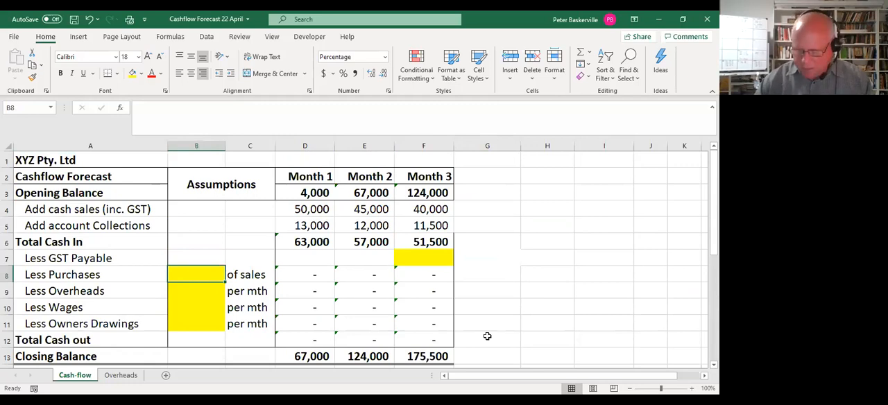
pyautogui.write('.55')
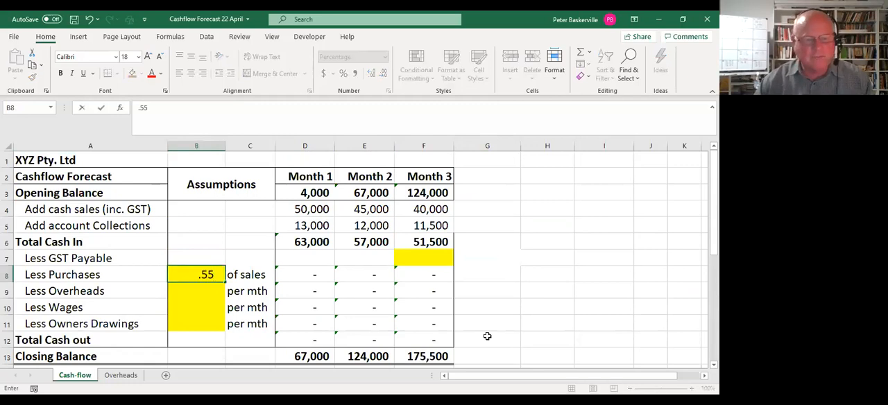
pyautogui.press('Return')
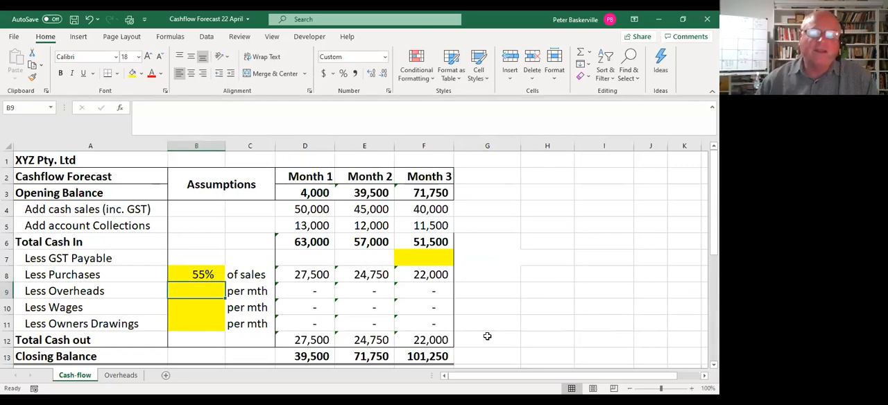
pyautogui.click(311, 275)
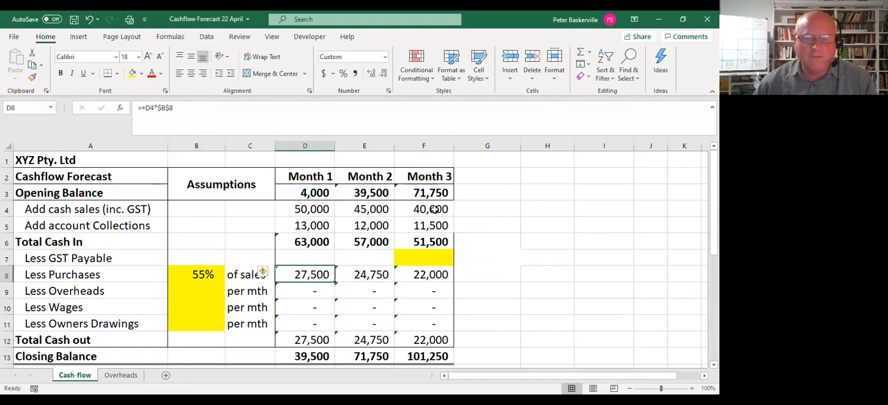
pyautogui.click(439, 277)
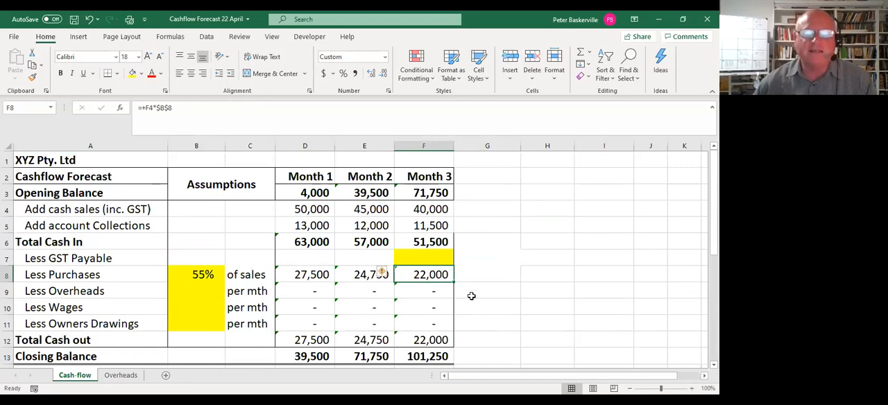
# Enter the scenario's monthly overheads of 10200 in assumption cell B9.
pyautogui.scroll(-1, 239, 325)
pyautogui.scroll(-1, 238, 325)
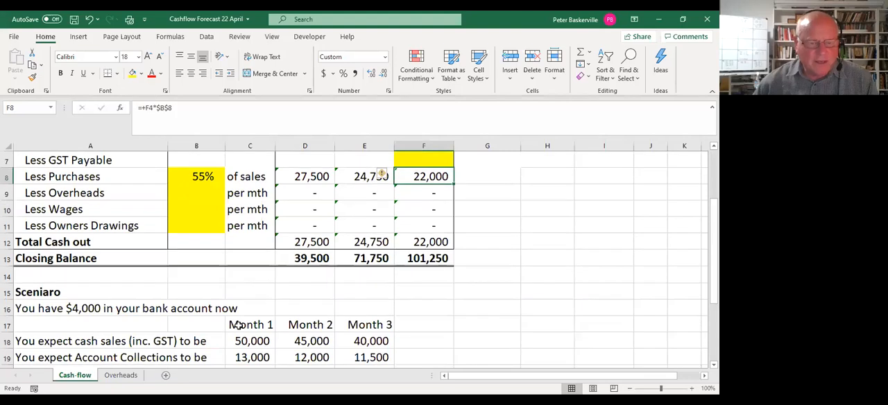
pyautogui.scroll(-1, 238, 326)
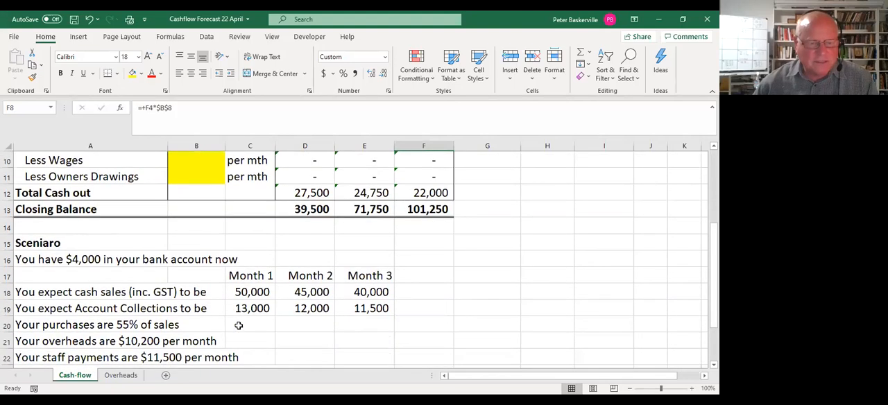
pyautogui.scroll(3, 239, 325)
pyautogui.click(200, 291)
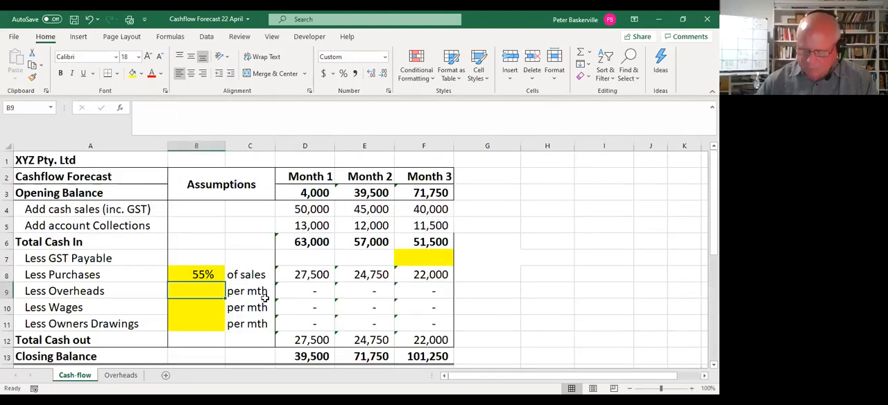
pyautogui.write('10200')
pyautogui.click(211, 310)
# Enter the remaining monthly assumptions: wages of 11500 in B10 and owner's drawings of 6000 in B11.
pyautogui.scroll(-2, 211, 309)
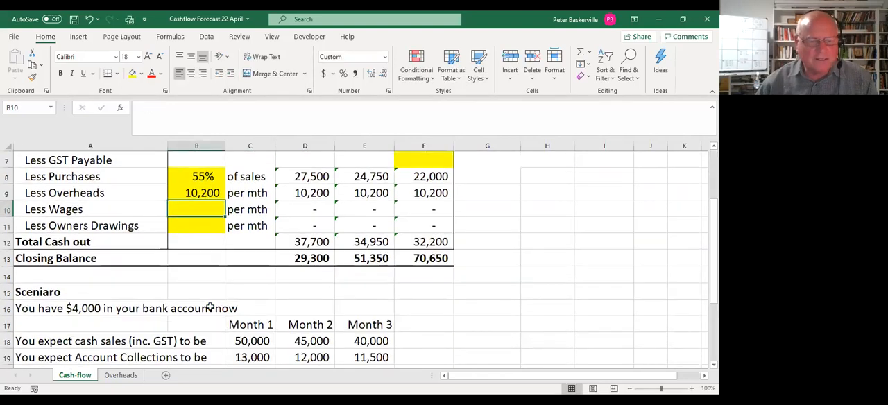
pyautogui.scroll(-1, 210, 308)
pyautogui.scroll(3, 210, 305)
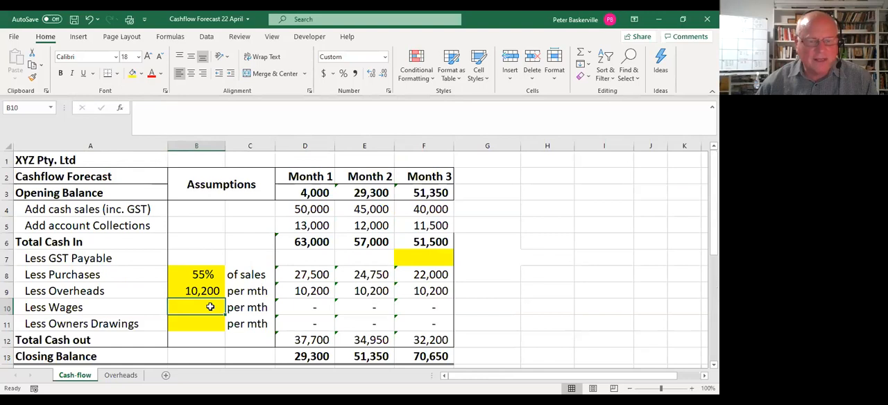
pyautogui.write('11500')
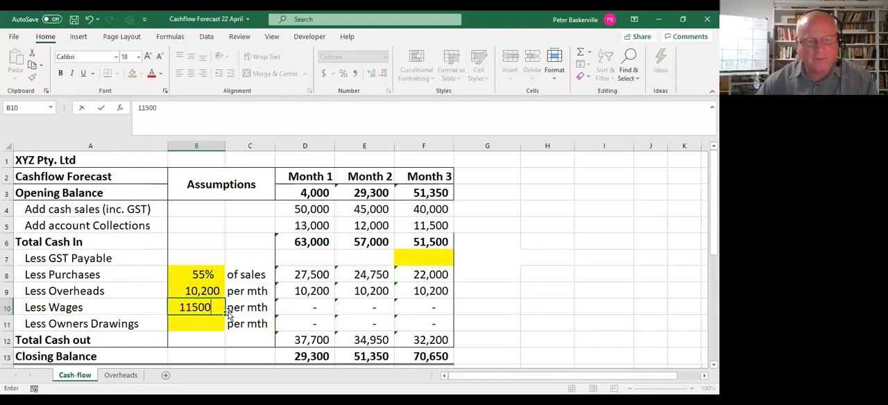
pyautogui.press('Return')
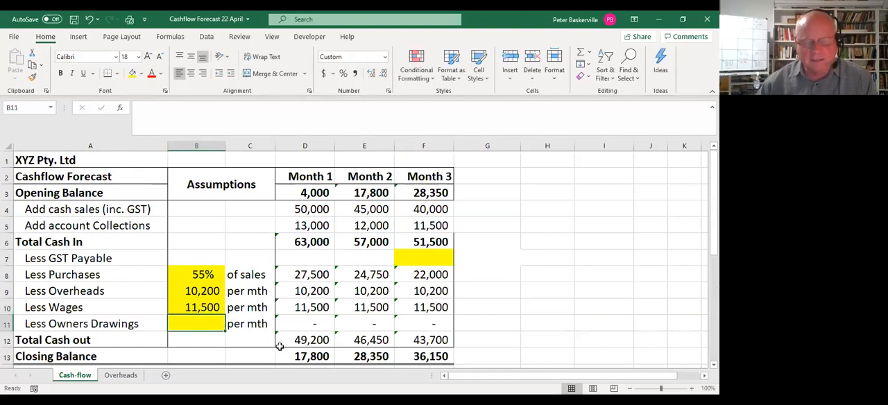
pyautogui.write('6000')
pyautogui.press('Return')
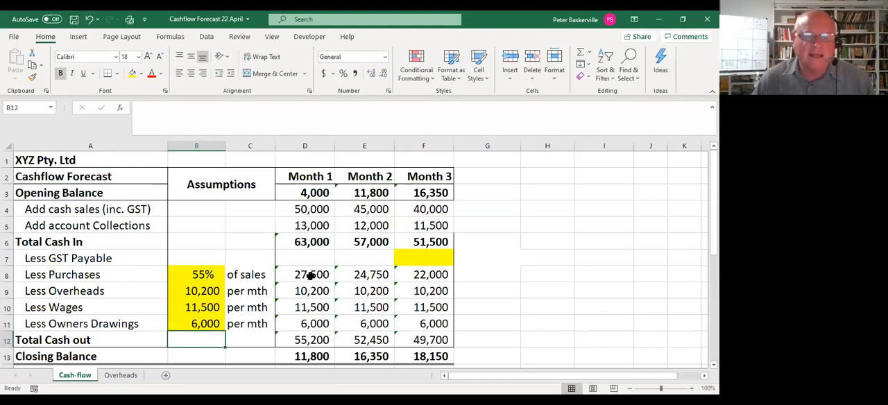
# Inspect the purchases formulas across the three months and trace which cells the Month 3 formula in F8 refers to.
pyautogui.click(310, 276)
pyautogui.click(367, 277)
pyautogui.click(444, 277)
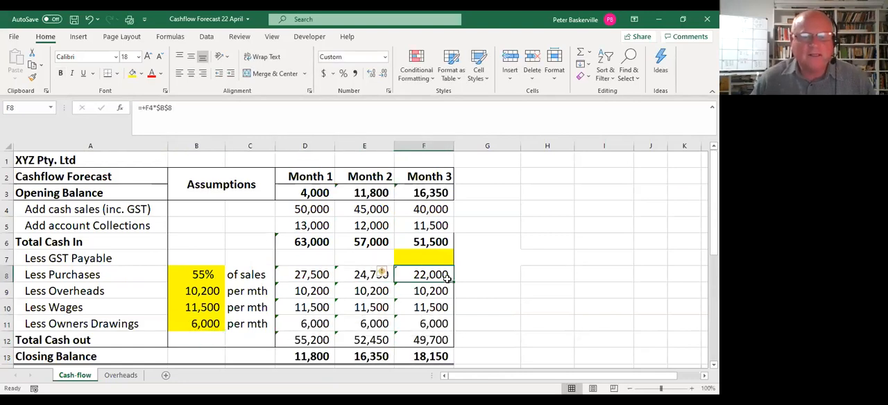
pyautogui.click(314, 276)
pyautogui.click(193, 275)
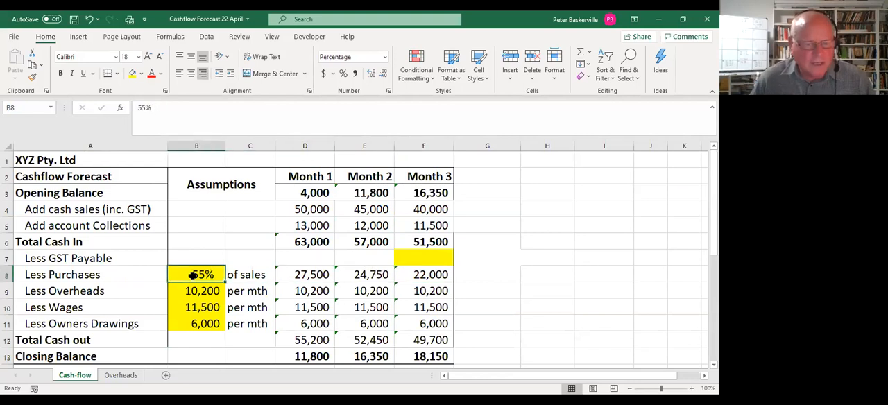
pyautogui.click(439, 275)
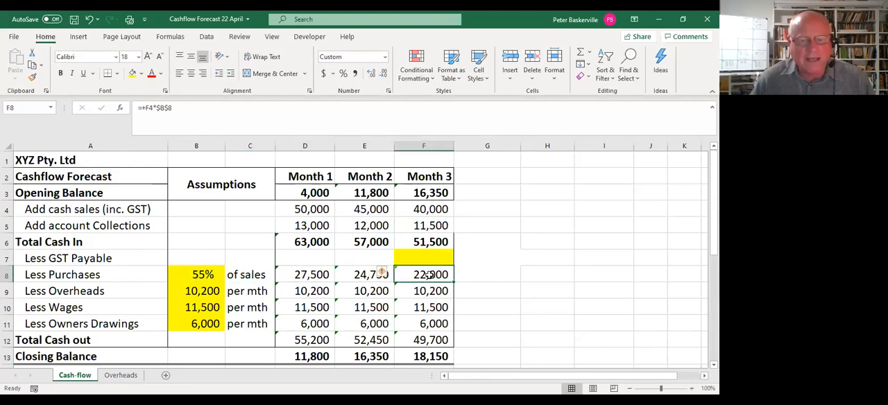
pyautogui.doubleClick(428, 274)
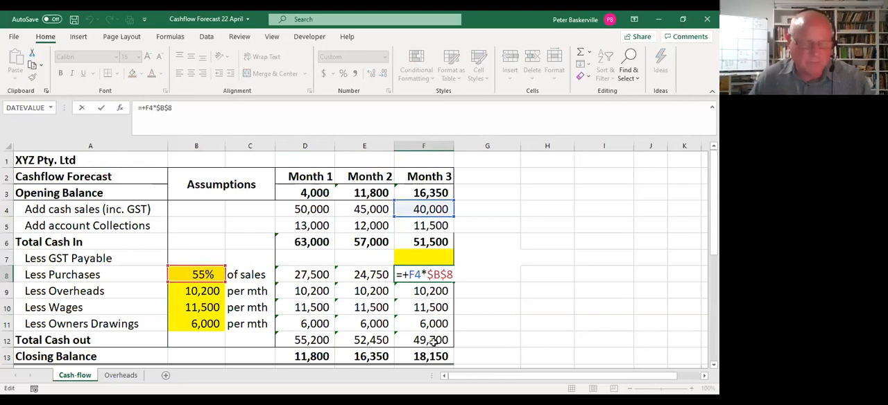
pyautogui.hotkey('ctrl', 'Return')
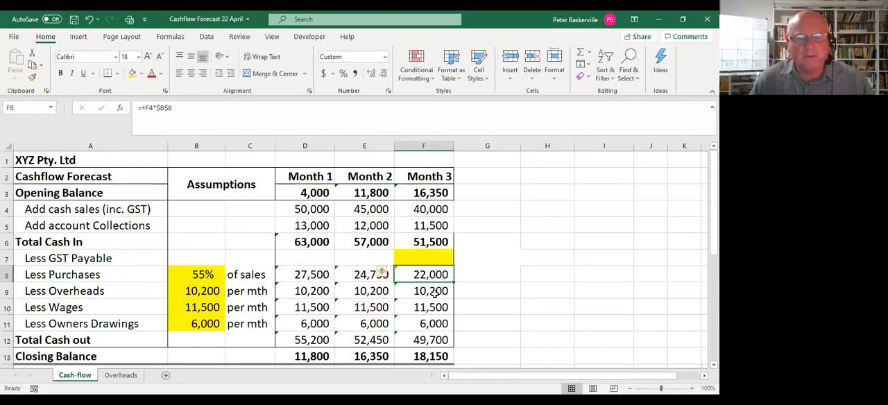
# Inspect the Month 3 overheads formula in F9 and its absolute reference, leave it as is, and dismiss the file access warning.
pyautogui.doubleClick(435, 293)
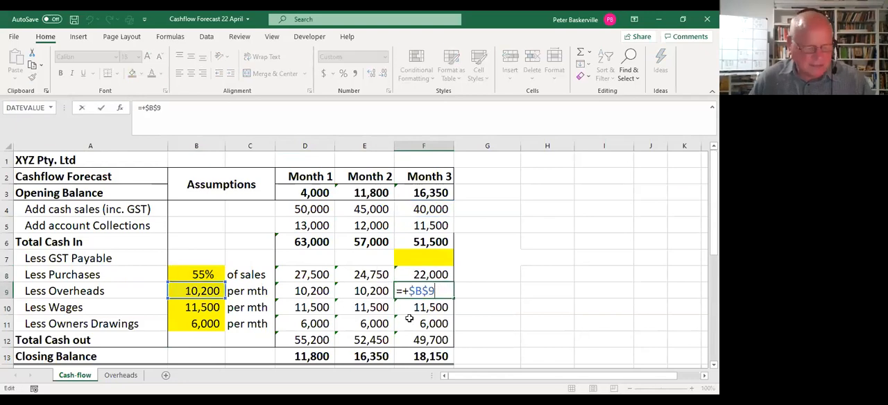
pyautogui.hotkey('ctrl', 'Return')
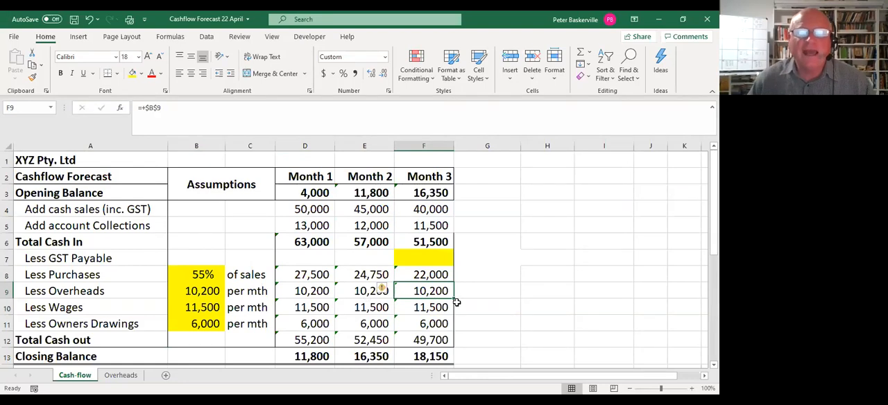
pyautogui.doubleClick(430, 293)
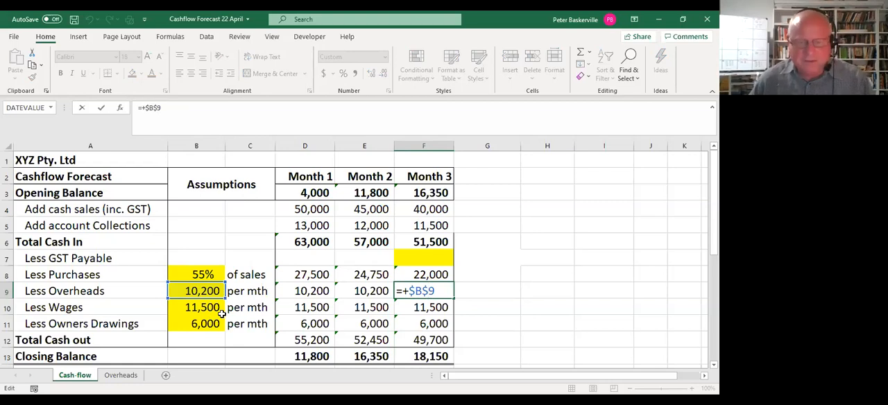
pyautogui.hotkey('ctrl', 'Return')
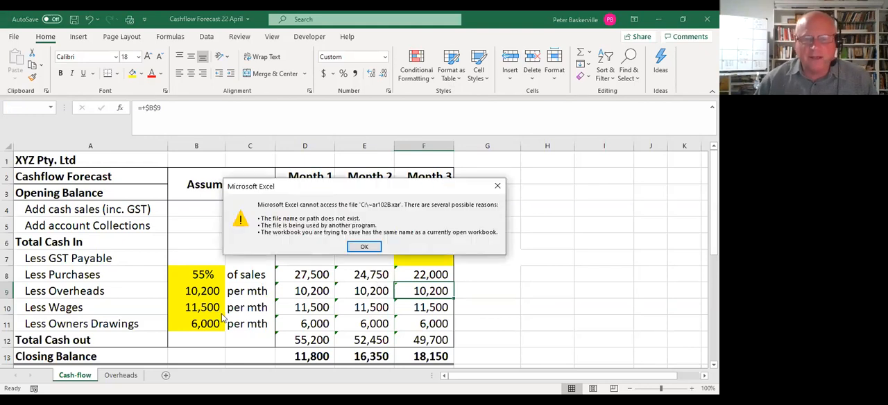
pyautogui.click(499, 187)
pyautogui.press('Return')
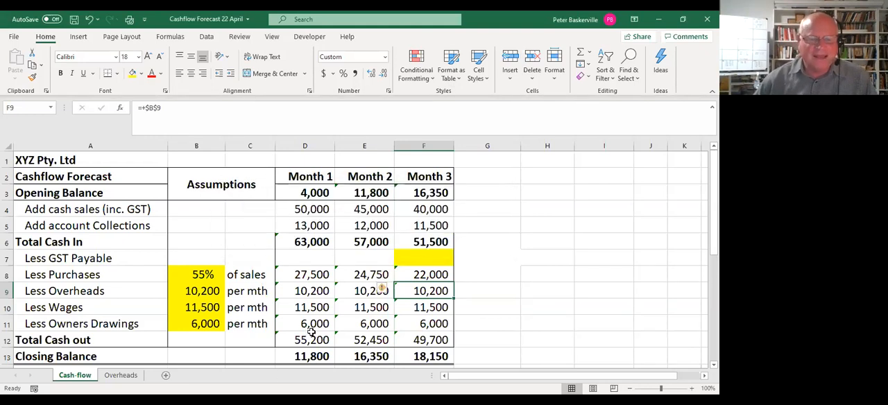
# Enter the scenario's GST bill of 12900 as Month 3 GST payable in F7 and check the Month 3 closing balance.
pyautogui.scroll(-1, 313, 313)
pyautogui.scroll(-3, 312, 312)
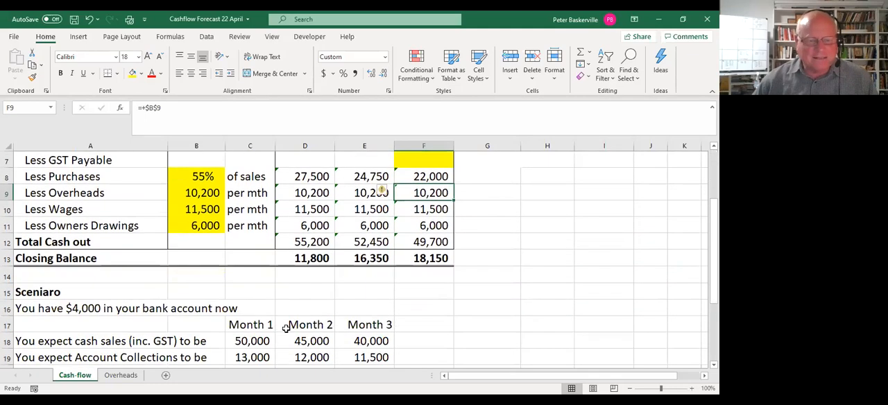
pyautogui.scroll(4, 327, 328)
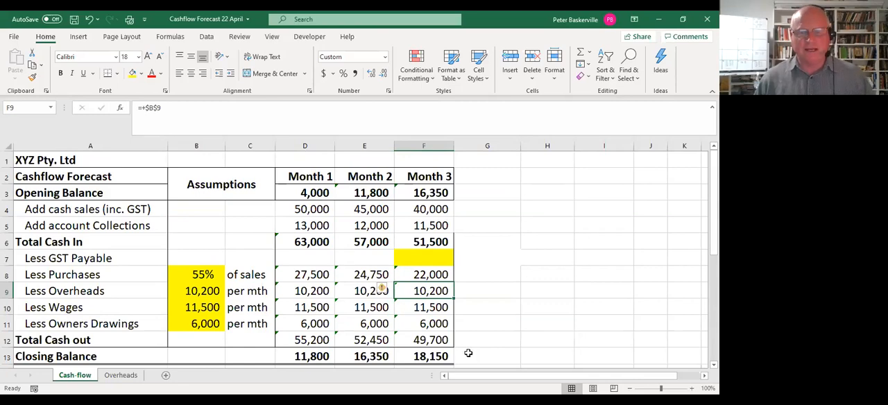
pyautogui.scroll(-4, 458, 355)
pyautogui.scroll(-1, 448, 355)
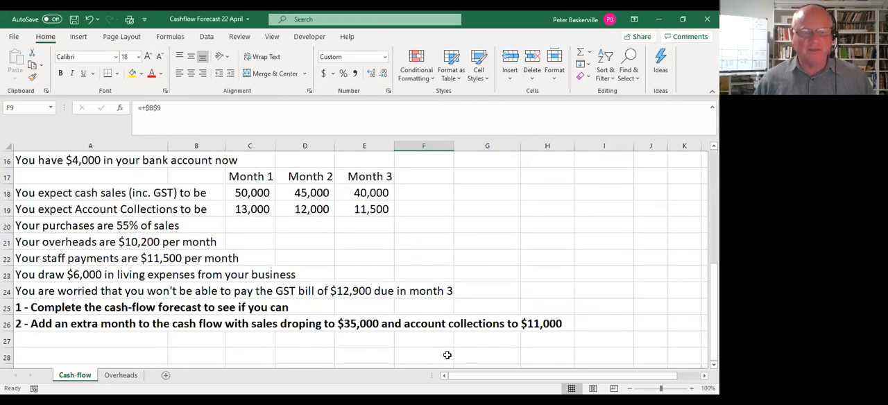
pyautogui.scroll(4, 448, 355)
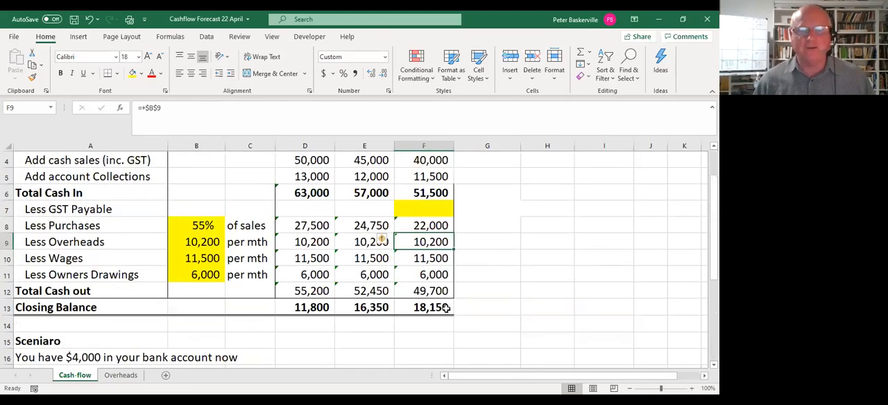
pyautogui.scroll(1, 430, 278)
pyautogui.click(439, 257)
pyautogui.write('12,')
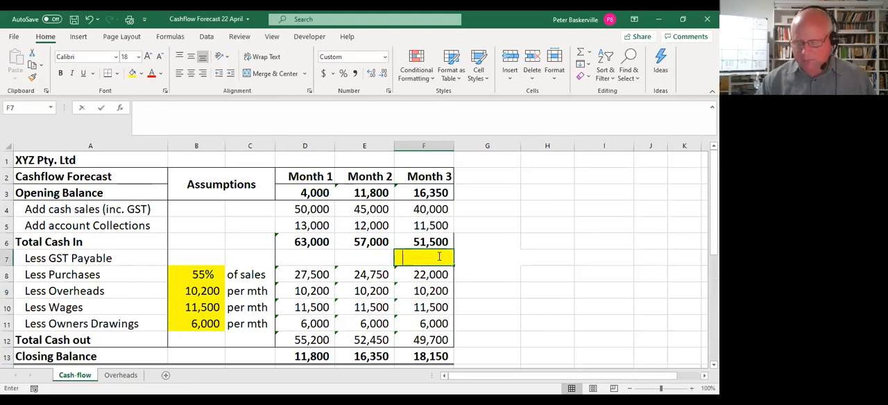
pyautogui.write('900')
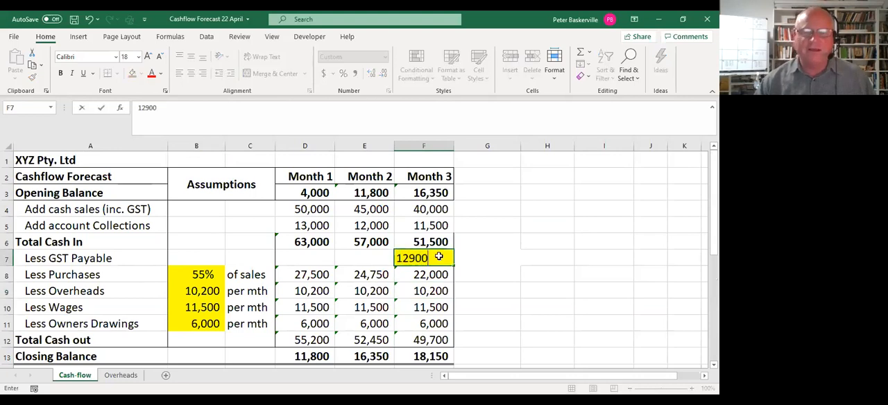
pyautogui.press('Return')
pyautogui.click(440, 360)
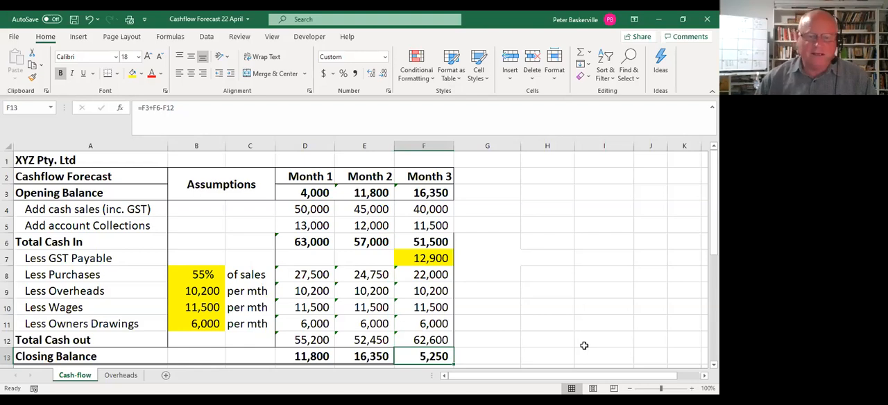
# Check how the Month 1 overheads in D9 link to the overheads assumption in B9.
pyautogui.click(318, 297)
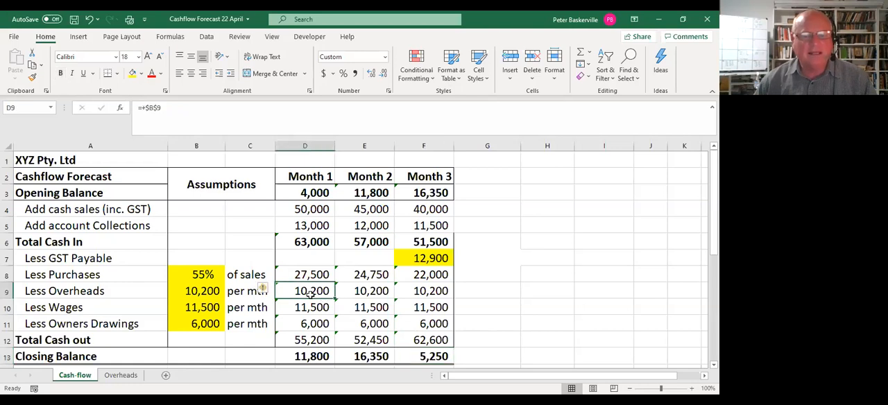
pyautogui.click(205, 293)
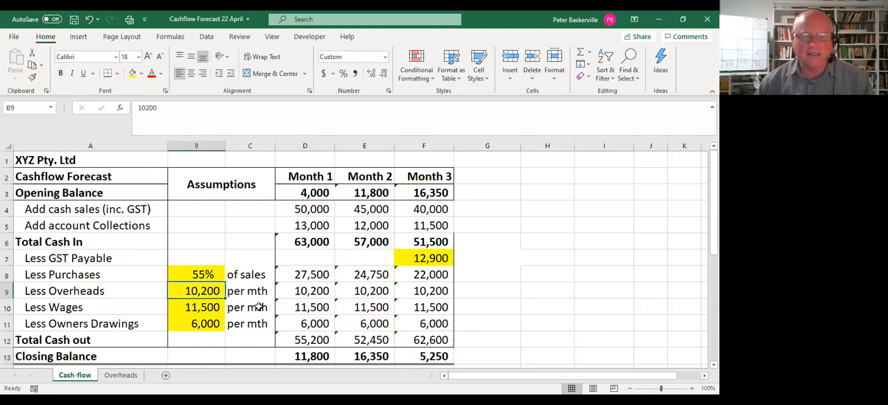
pyautogui.click(324, 291)
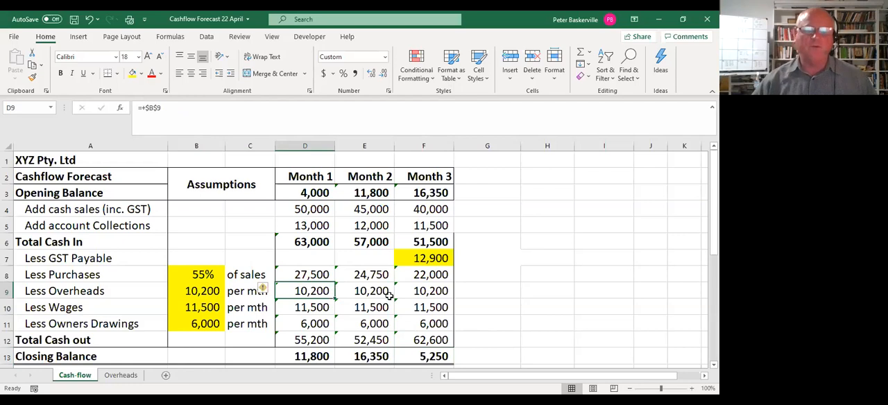
pyautogui.scroll(-1, 475, 274)
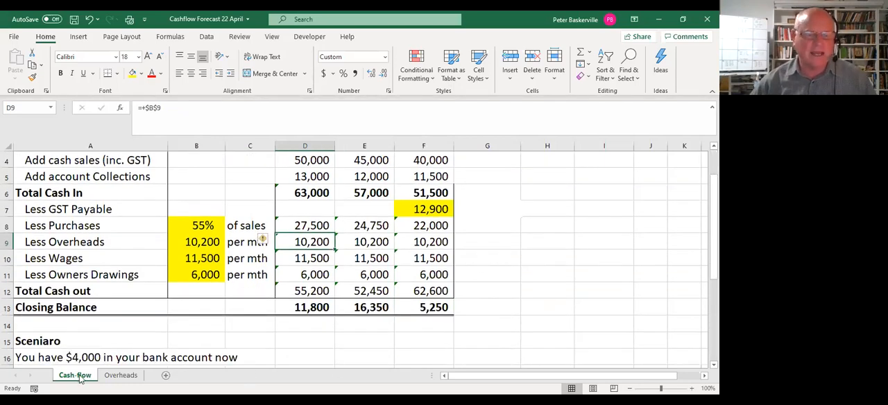
# On the Overheads sheet, total the Month 1 overheads in B3:B7 with a Sum in B8.
pyautogui.click(120, 377)
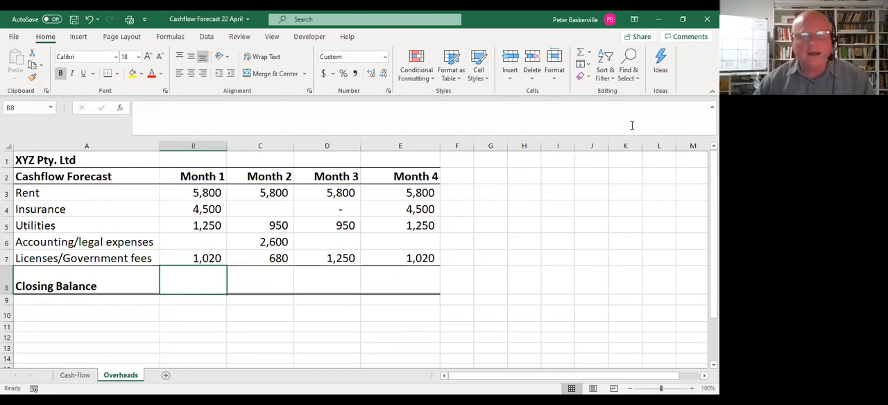
pyautogui.moveTo(200, 193); pyautogui.dragTo(201, 279)
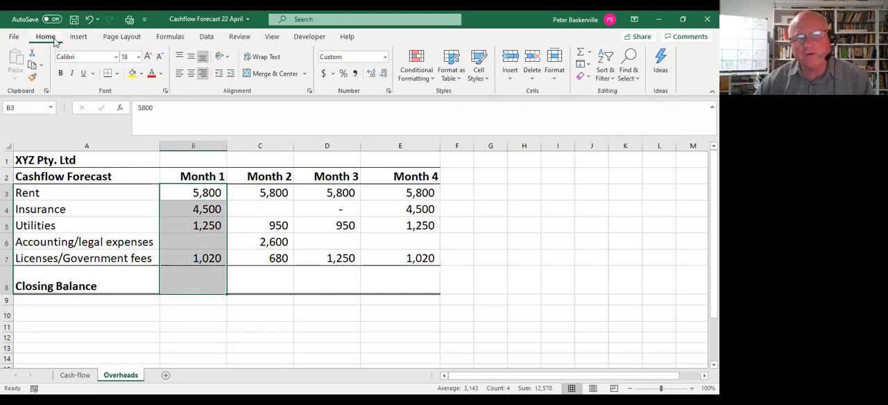
pyautogui.click(591, 54)
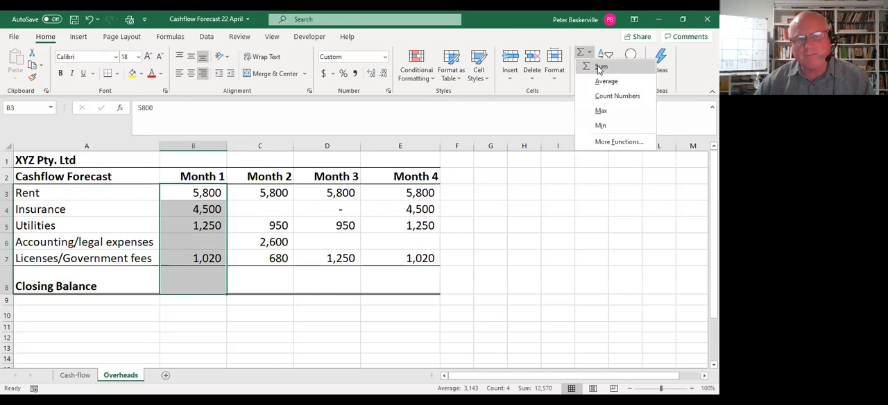
pyautogui.click(600, 68)
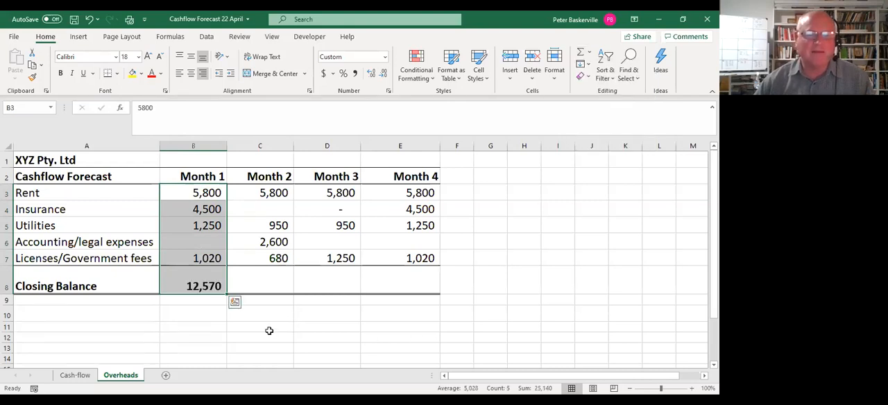
# Copy the Month 1 total formula across to Months 2 to 4 in C8:E8 and check the range summed in E8.
pyautogui.click(269, 330)
pyautogui.click(270, 281)
pyautogui.moveTo(272, 193); pyautogui.dragTo(284, 282)
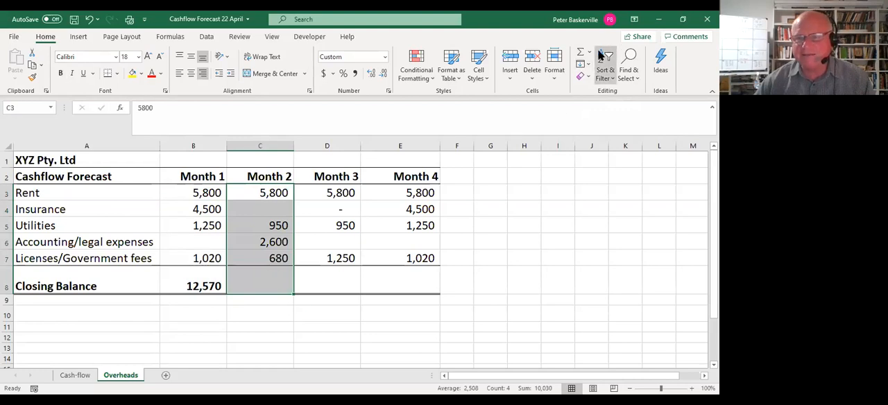
pyautogui.click(199, 287)
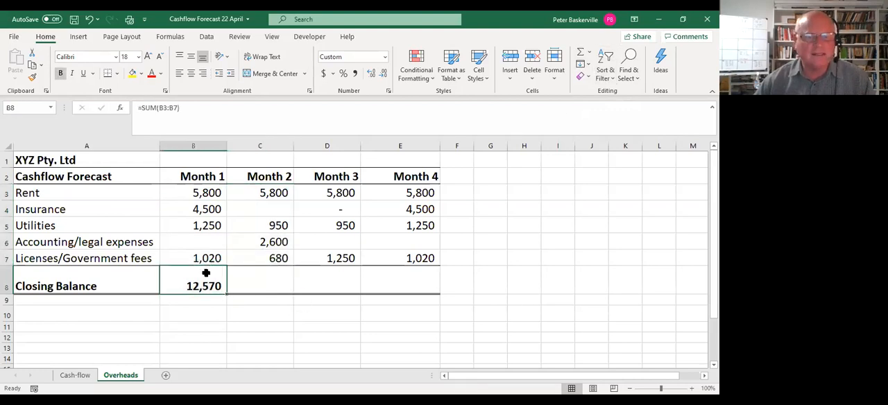
pyautogui.moveTo(228, 294); pyautogui.dragTo(436, 305)
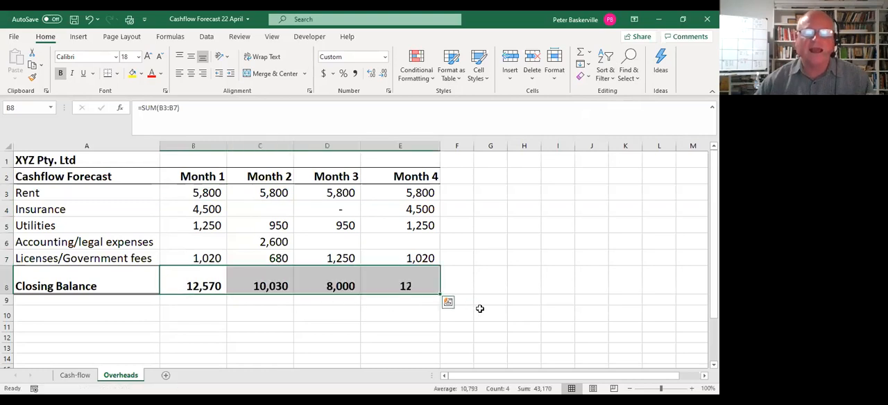
pyautogui.click(408, 280)
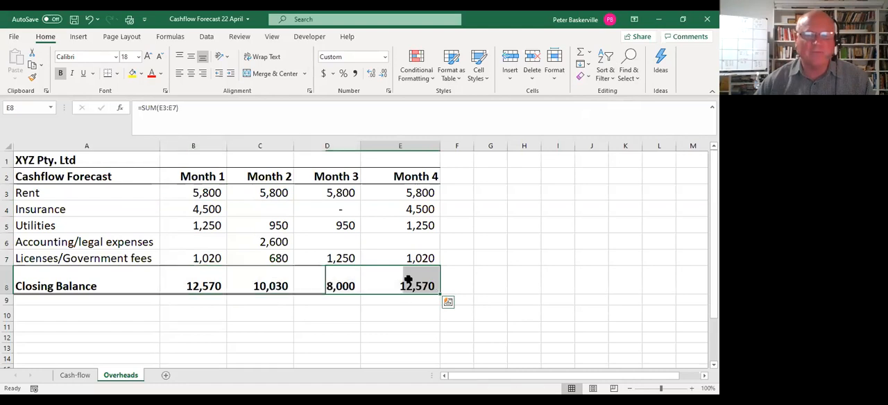
pyautogui.press('F2')
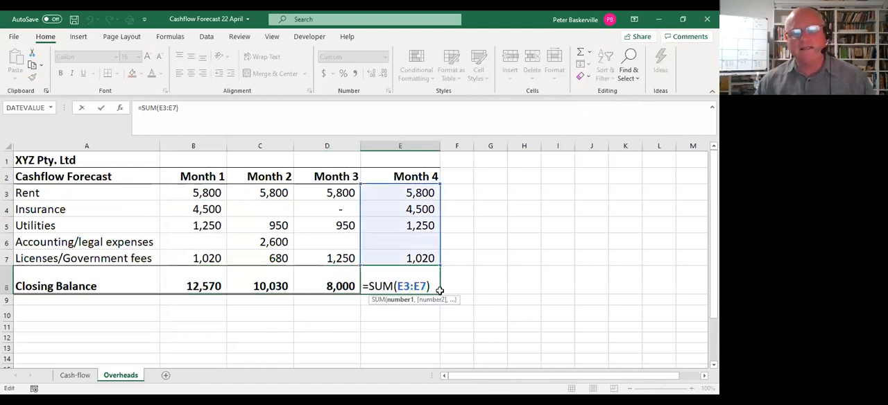
pyautogui.press('Escape')
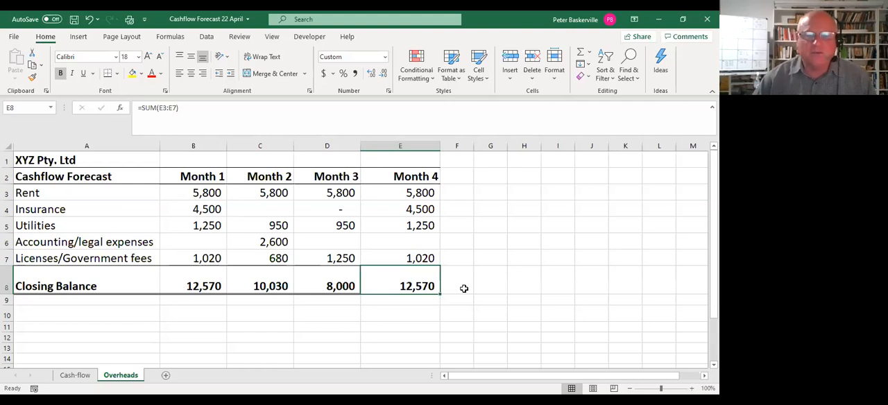
# On the Cash-flow sheet, replace the Month 1 overheads formula in D9 with a link to the Month 1 total, =Overheads!B8.
pyautogui.click(75, 375)
pyautogui.moveTo(334, 249); pyautogui.dragTo(424, 243)
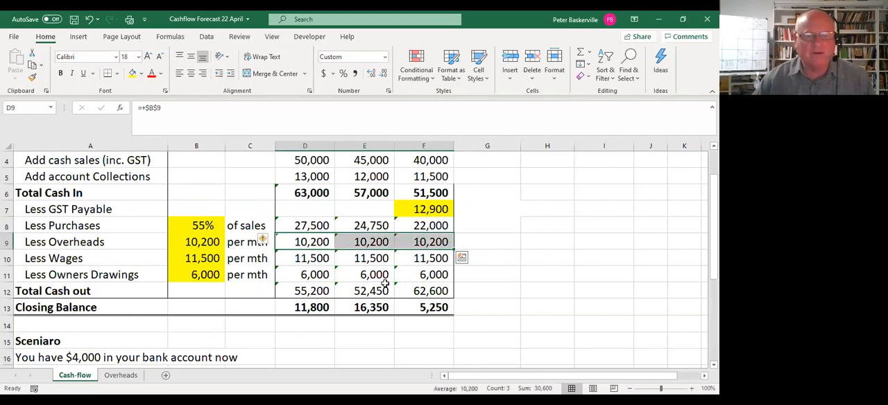
pyautogui.scroll(1, 416, 294)
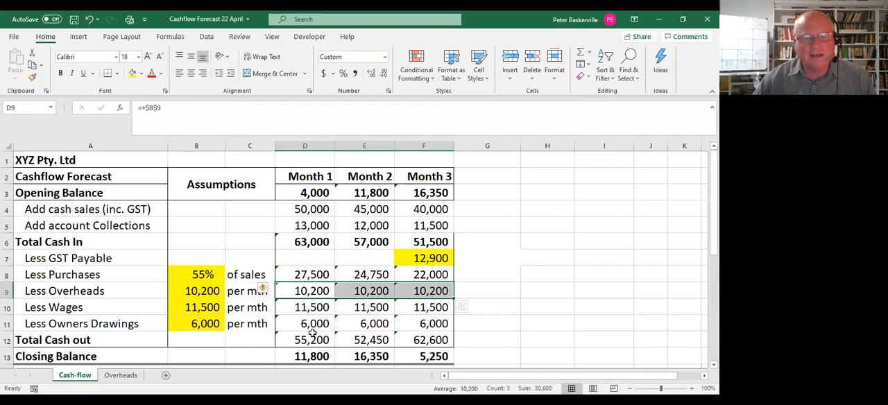
pyautogui.click(319, 292)
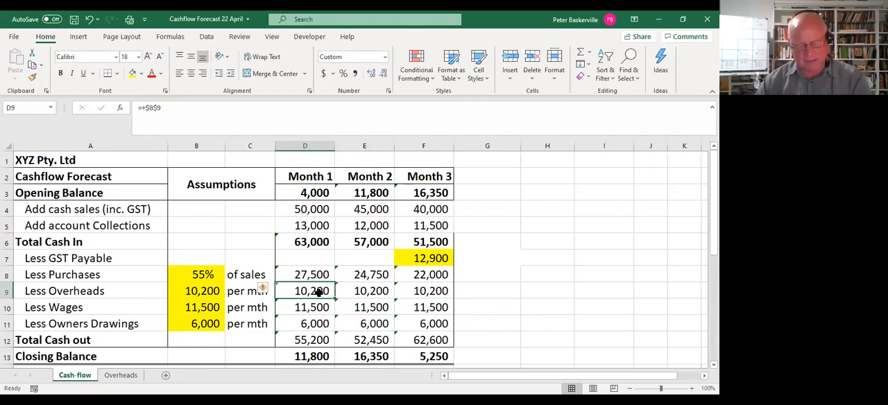
pyautogui.write('=')
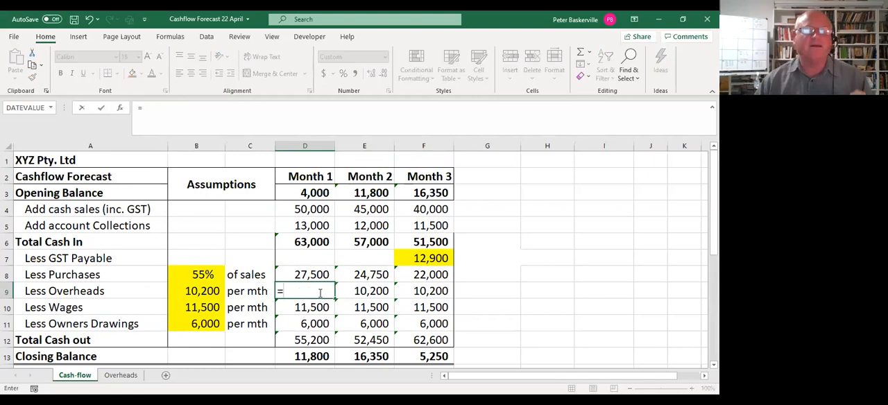
pyautogui.scroll(-1, 430, 284)
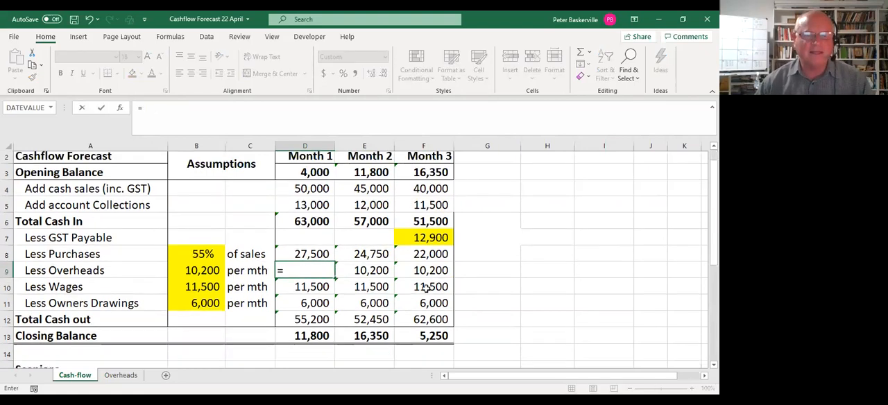
pyautogui.scroll(-2, 427, 288)
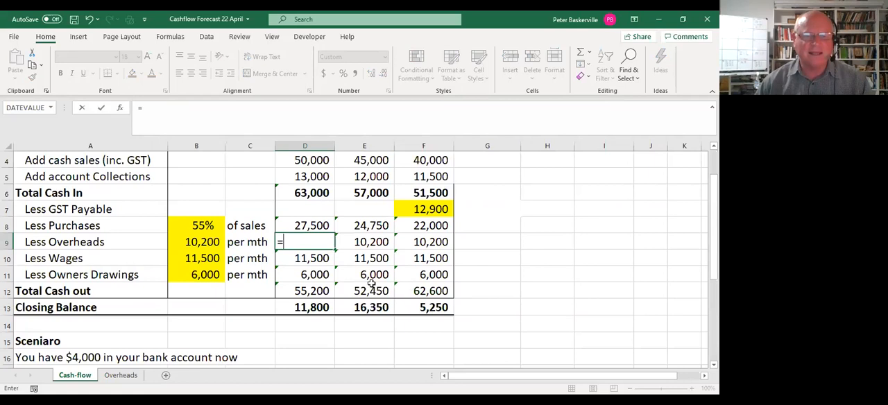
pyautogui.click(118, 378)
pyautogui.click(208, 286)
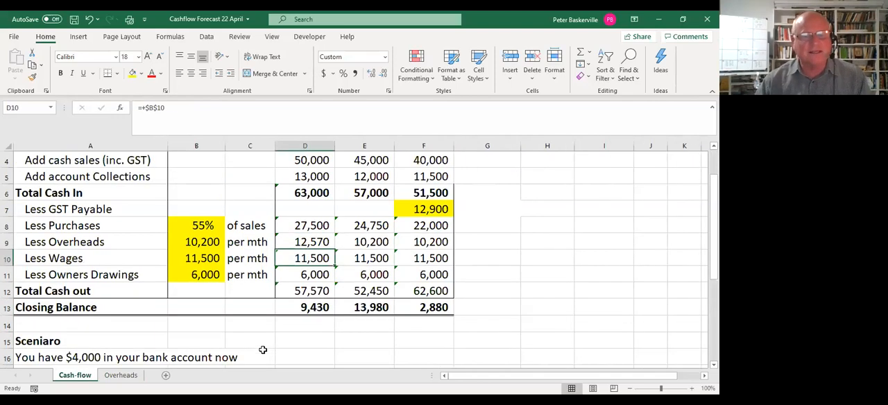
# Check the D9 link against the Overheads sheet and copy it across to Months 2 and 3 in E9:F9.
pyautogui.click(324, 243)
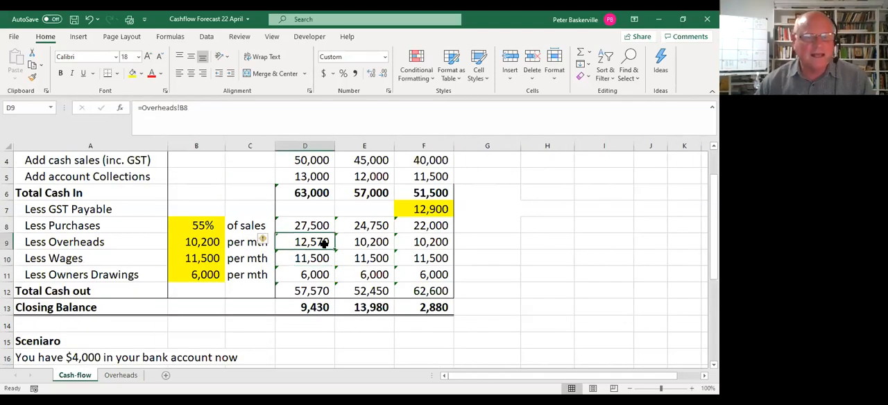
pyautogui.click(117, 378)
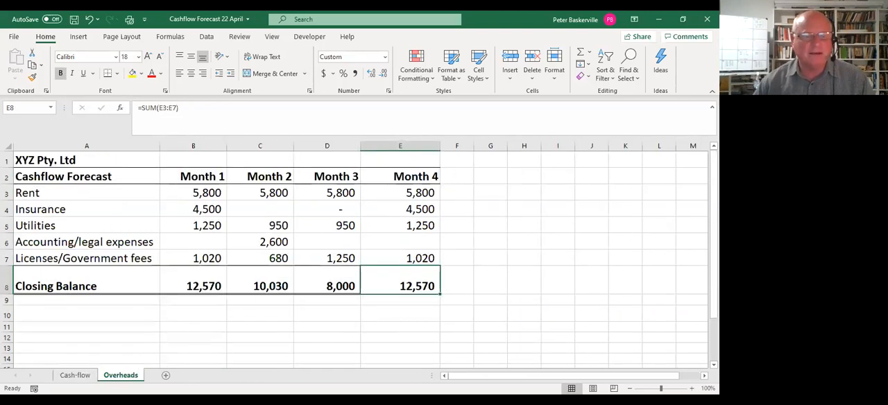
pyautogui.click(78, 377)
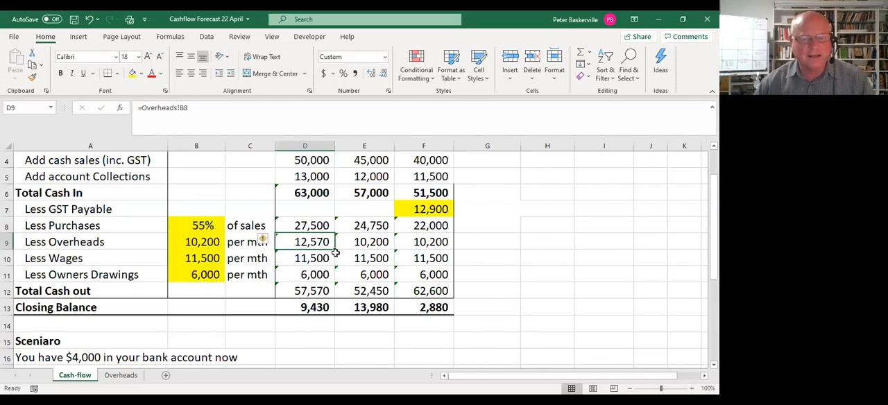
pyautogui.moveTo(335, 252); pyautogui.dragTo(449, 254)
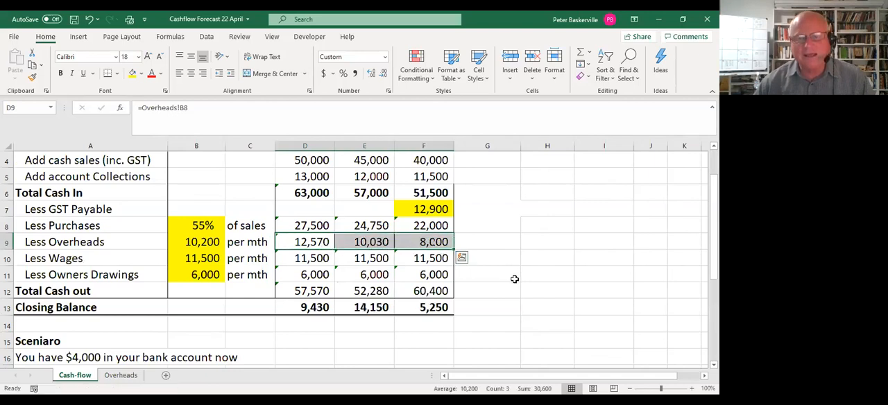
pyautogui.click(528, 326)
# Inspect the overheads links in D9:F9 and the Month 2 opening balance formula in E3, reviewing the updated forecast.
pyautogui.click(418, 243)
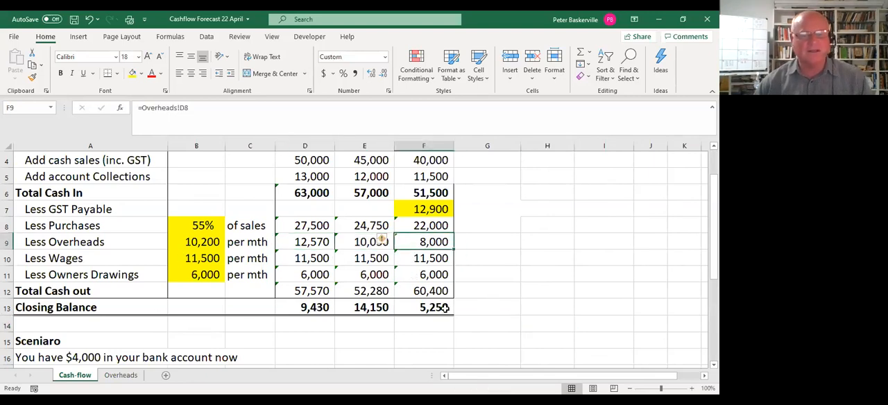
pyautogui.click(310, 241)
pyautogui.click(378, 244)
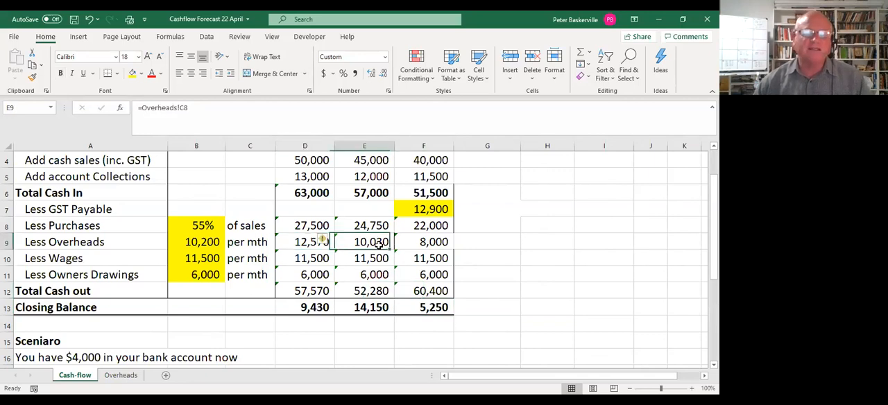
pyautogui.click(422, 250)
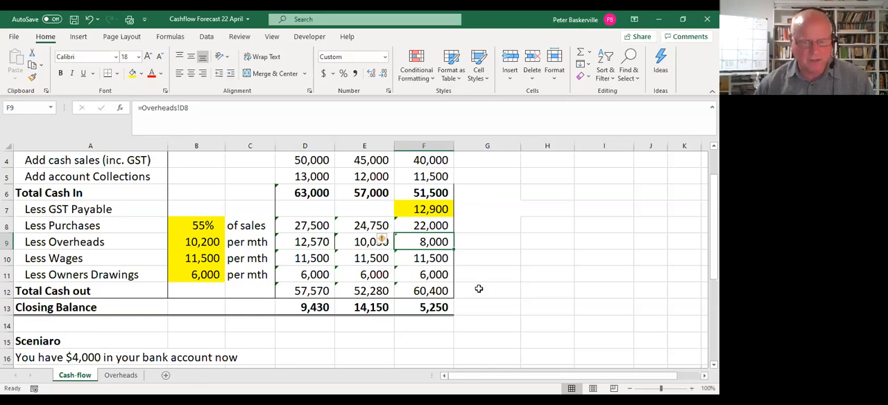
pyautogui.scroll(1, 470, 305)
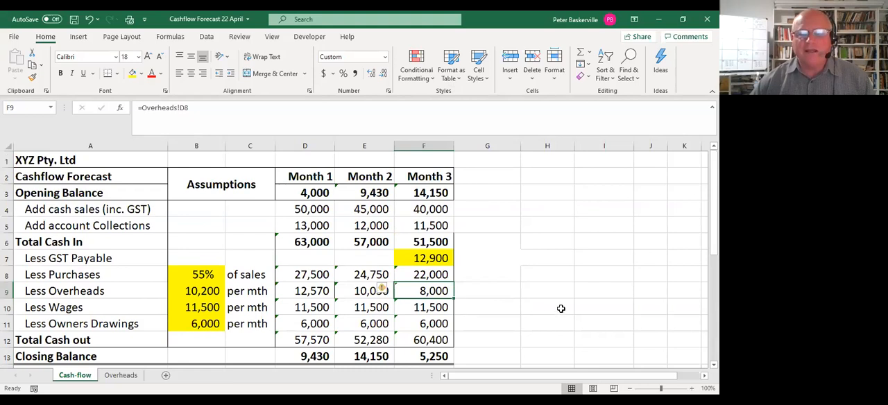
pyautogui.scroll(-1, 359, 260)
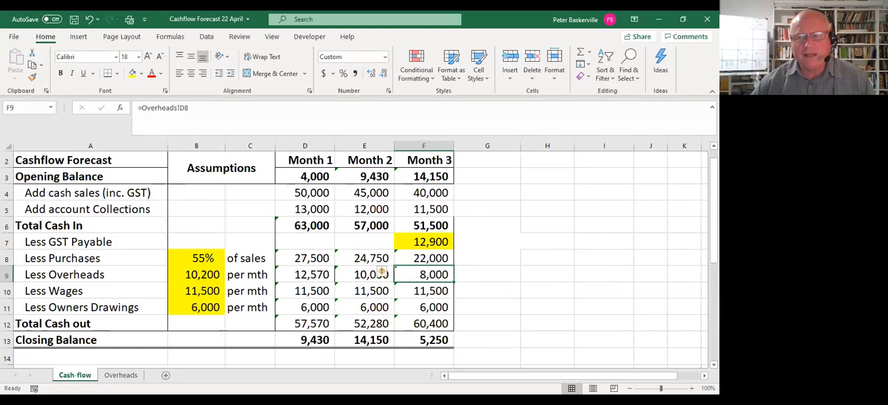
pyautogui.scroll(1, 661, 281)
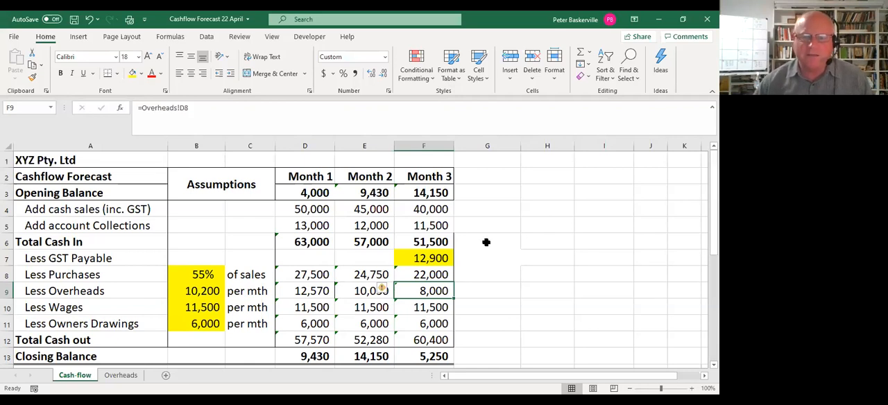
pyautogui.click(374, 193)
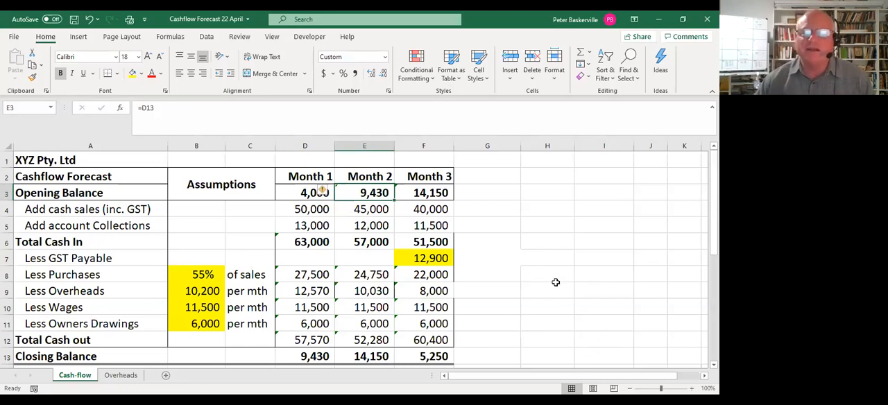
# Extend the forecast to Month 4 by filling the Month 3 column F2:F13 across into G2:G13.
pyautogui.moveTo(425, 178); pyautogui.dragTo(433, 354)
pyautogui.scroll(-1, 535, 306)
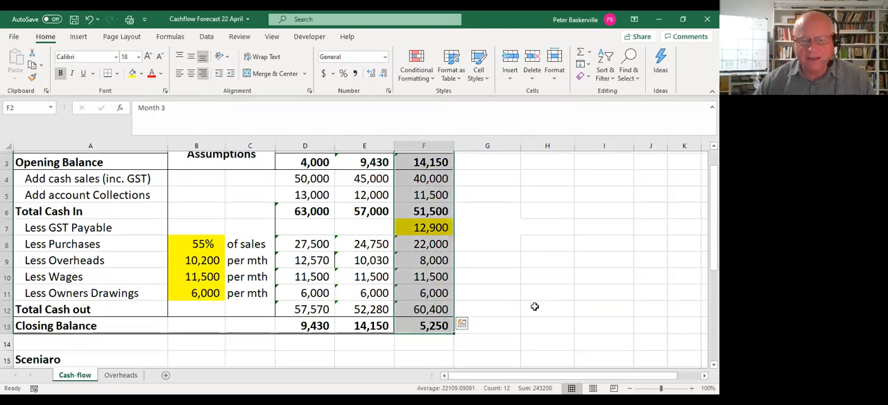
pyautogui.scroll(-1, 534, 306)
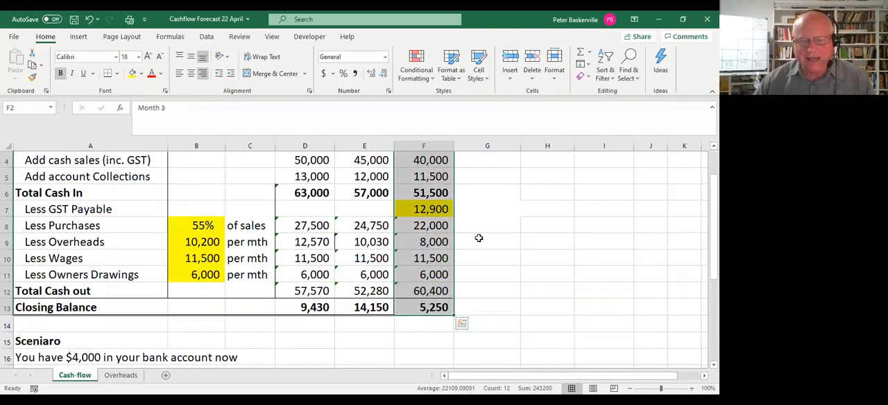
pyautogui.scroll(1, 482, 278)
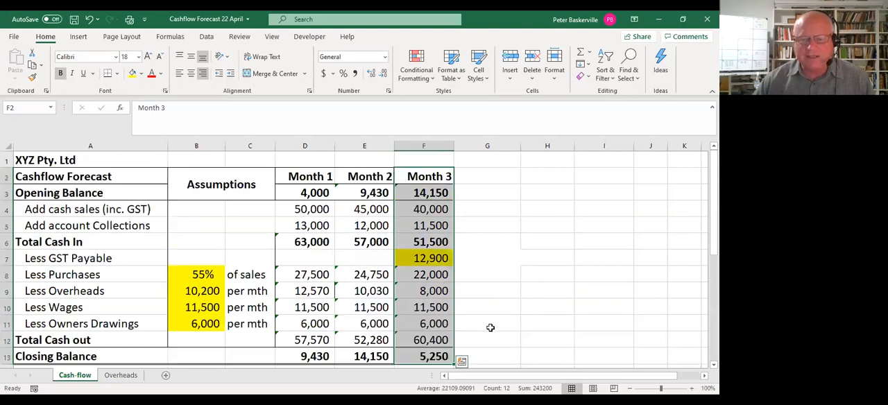
pyautogui.moveTo(455, 361); pyautogui.dragTo(517, 333)
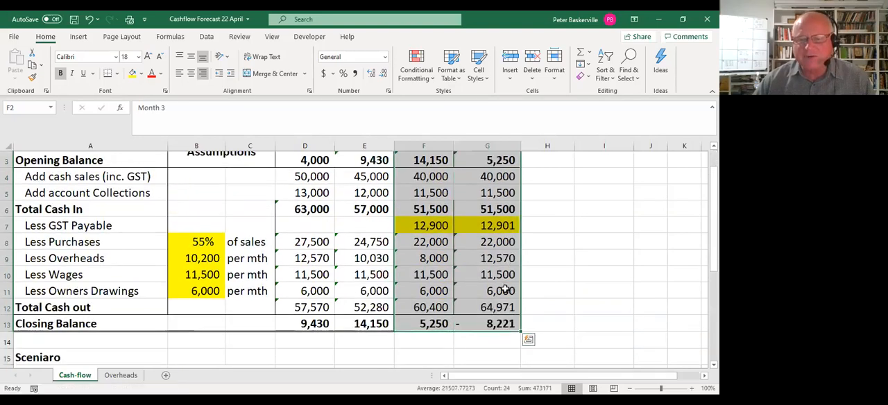
pyautogui.scroll(1, 512, 326)
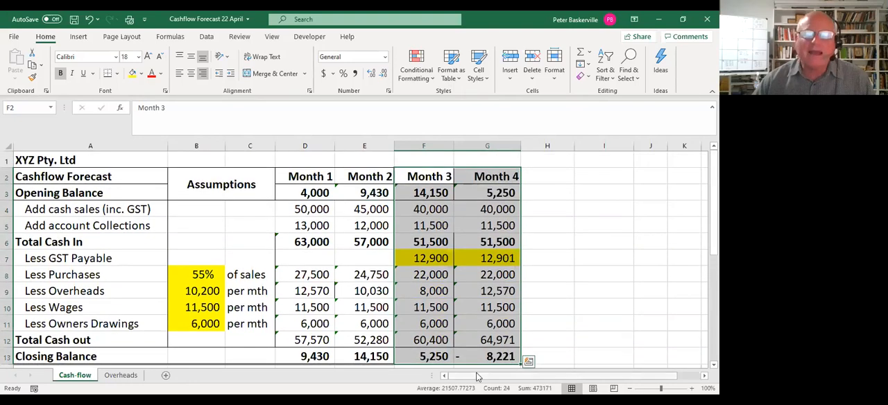
# Clear the Month 4 GST payable amount in G7, remove the cell's yellow fill, and check the Month 4 closing balance.
pyautogui.click(486, 360)
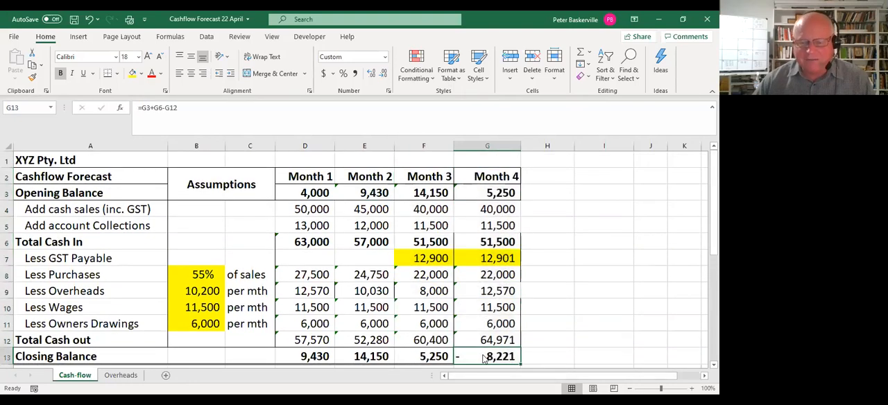
pyautogui.click(509, 260)
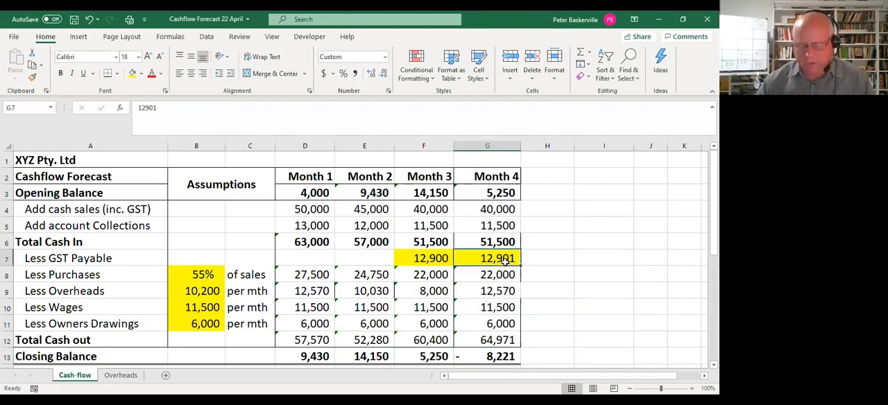
pyautogui.press('Delete')
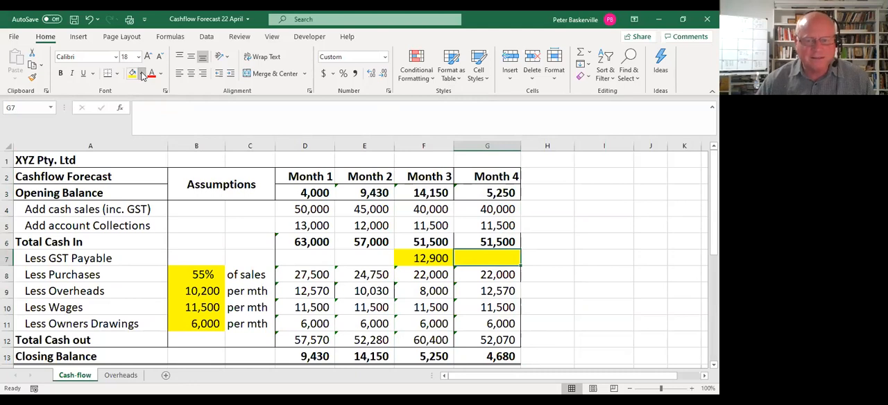
pyautogui.click(154, 172)
pyautogui.click(568, 271)
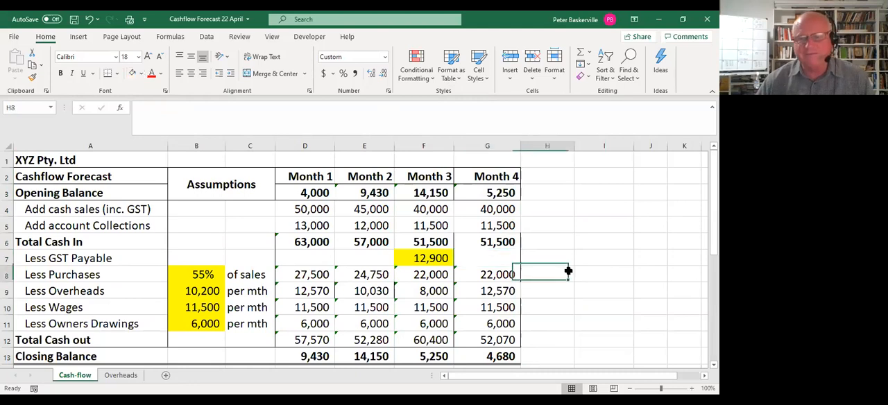
pyautogui.click(507, 355)
# Following the scenario's second task, set Month 4 cash sales in G4 to 35000 and account collections in G5 to 11000.
pyautogui.scroll(-3, 426, 340)
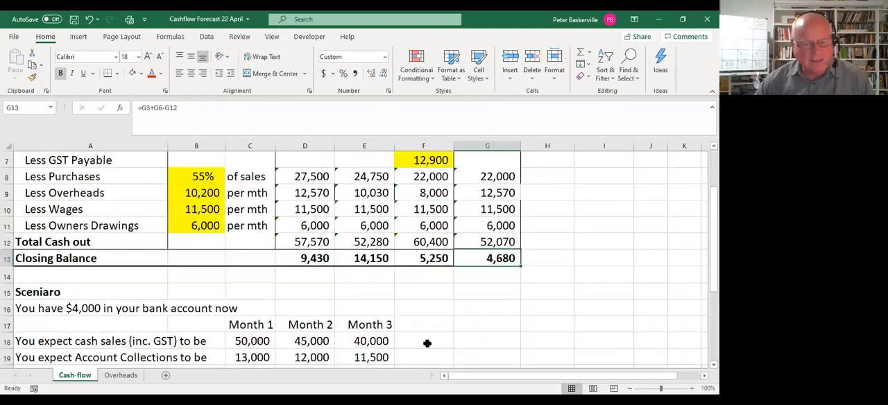
pyautogui.scroll(-2, 351, 313)
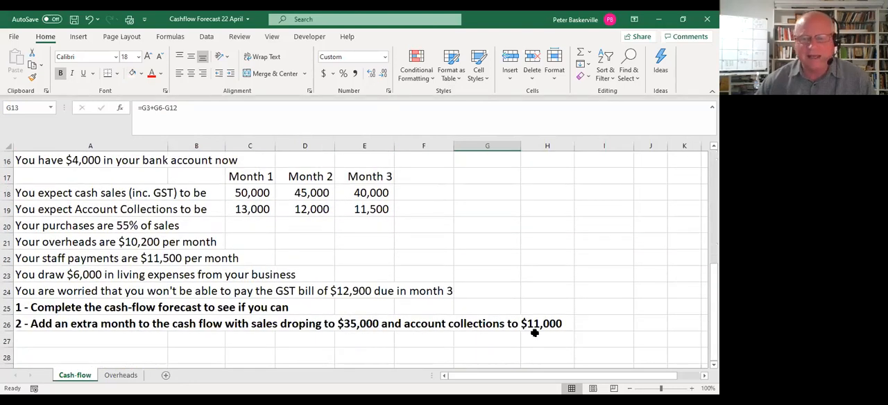
pyautogui.scroll(5, 534, 334)
pyautogui.click(497, 209)
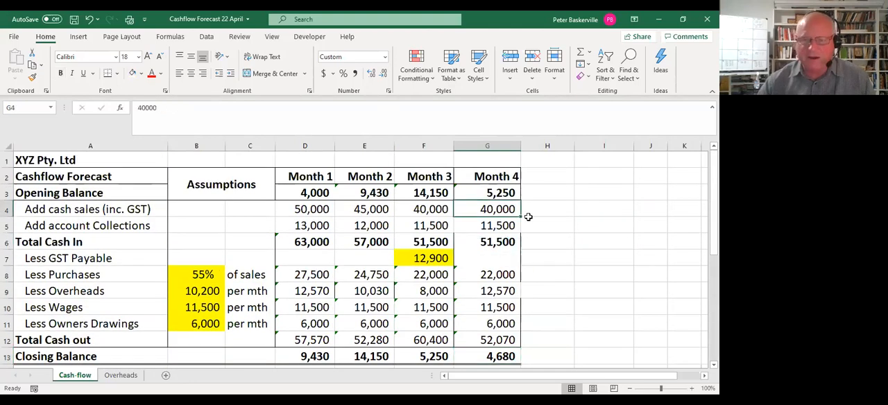
pyautogui.write('35000')
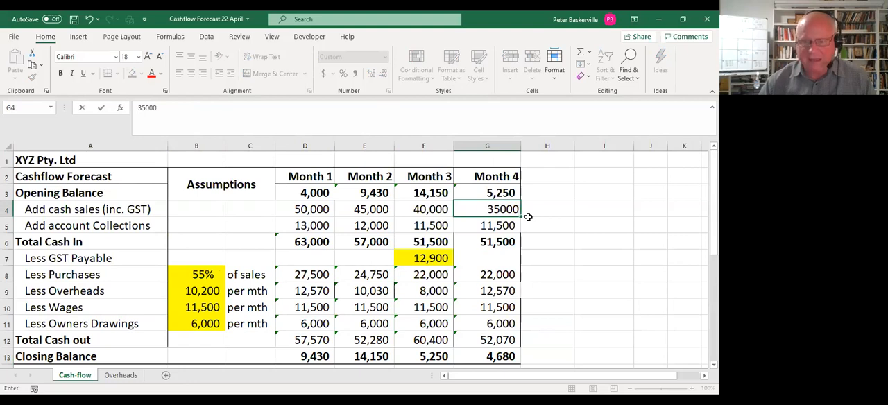
pyautogui.press('Return')
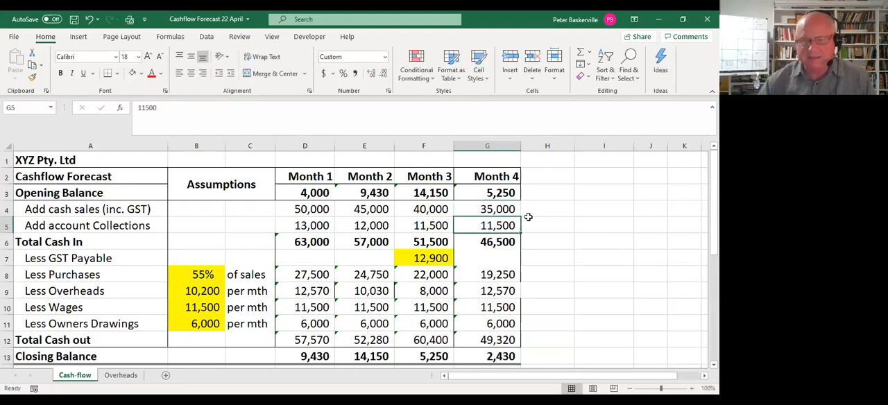
pyautogui.write('11,0')
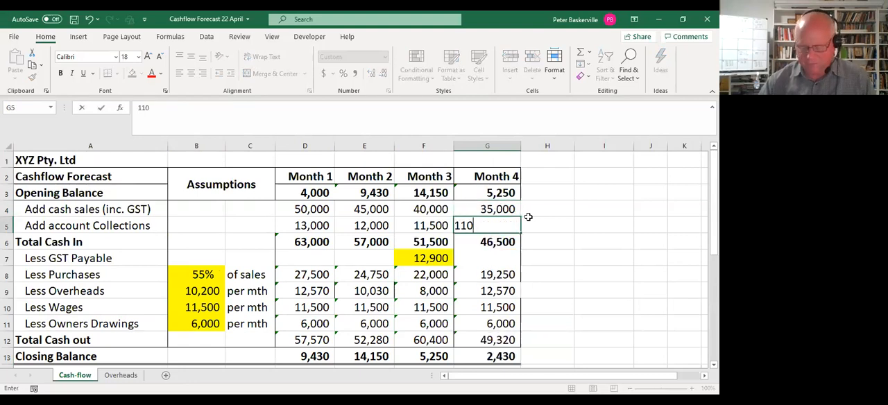
pyautogui.write('00')
pyautogui.press('Return')
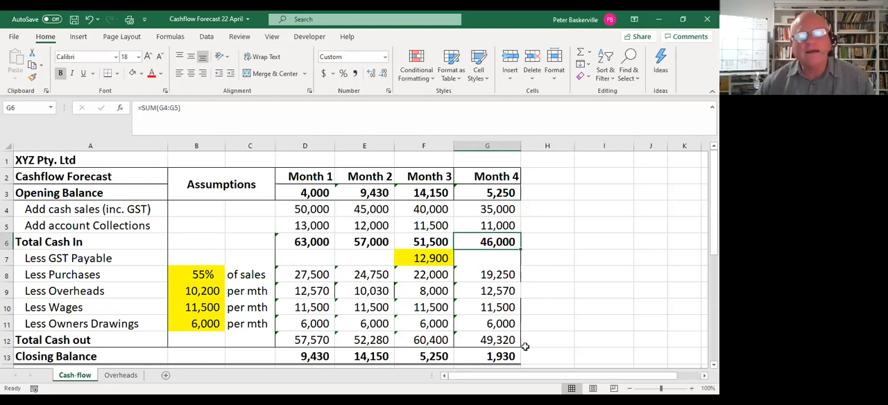
pyautogui.click(506, 356)
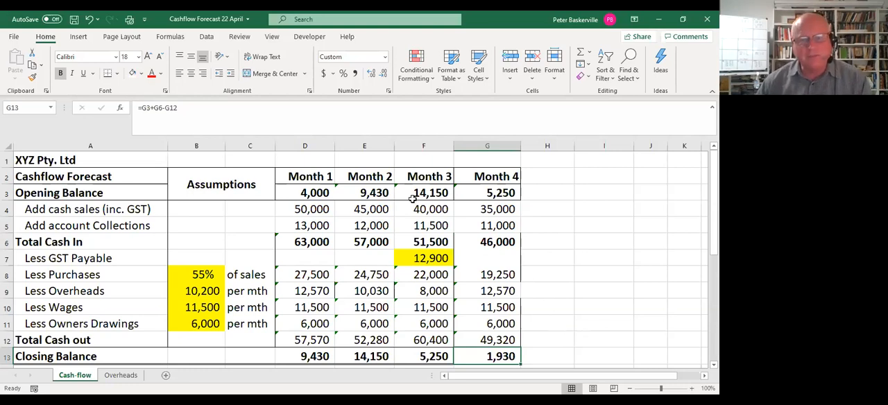
# Delete the entire Month 1 column D from the cash-flow forecast.
pyautogui.moveTo(421, 176); pyautogui.dragTo(419, 357)
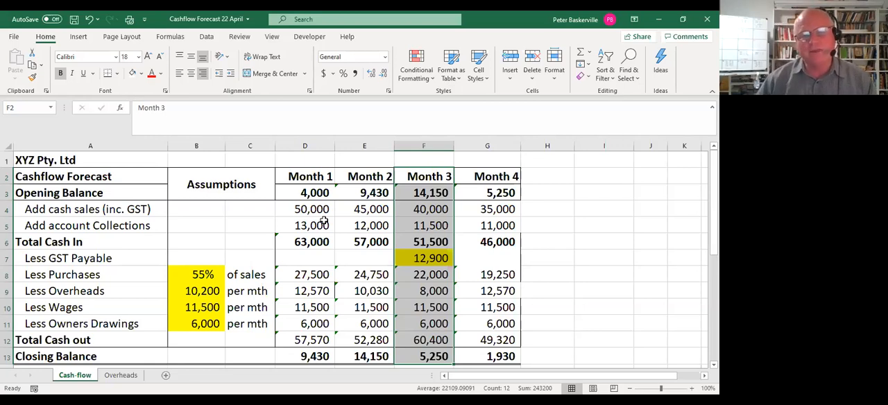
pyautogui.click(308, 146)
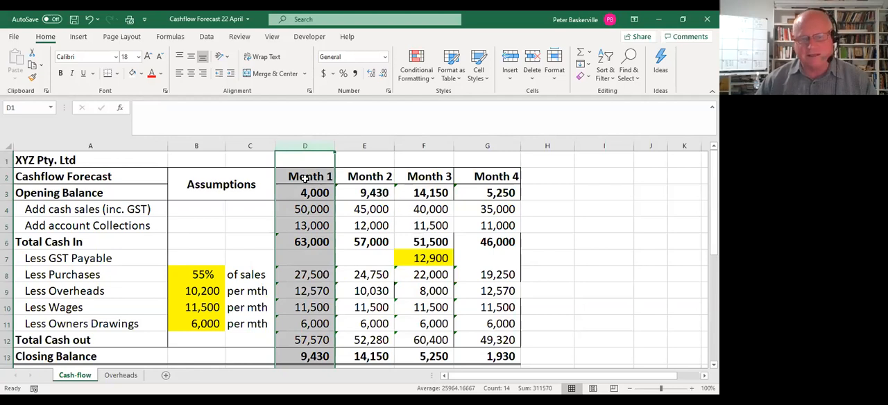
pyautogui.rightClick(305, 178)
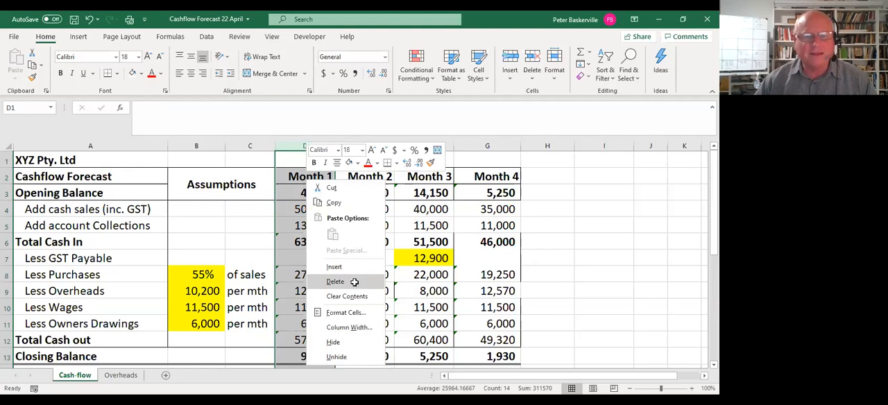
pyautogui.click(335, 282)
# Replace the broken Month 2 opening balance reference in D3 with the value 9430.
pyautogui.click(312, 194)
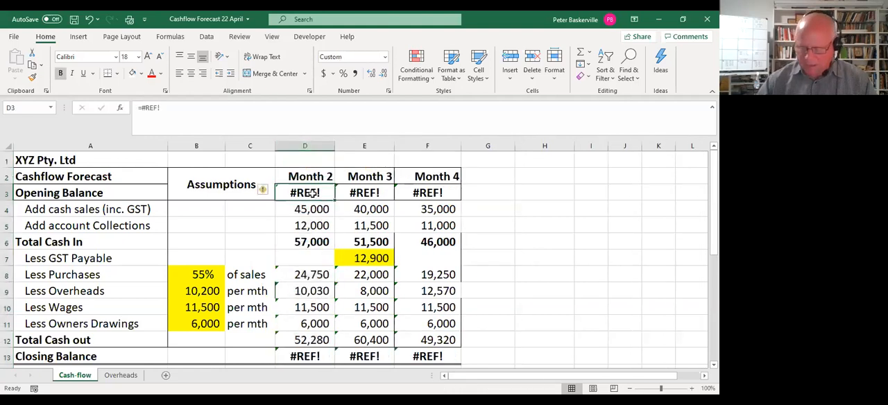
pyautogui.write('9430')
pyautogui.press('Return')
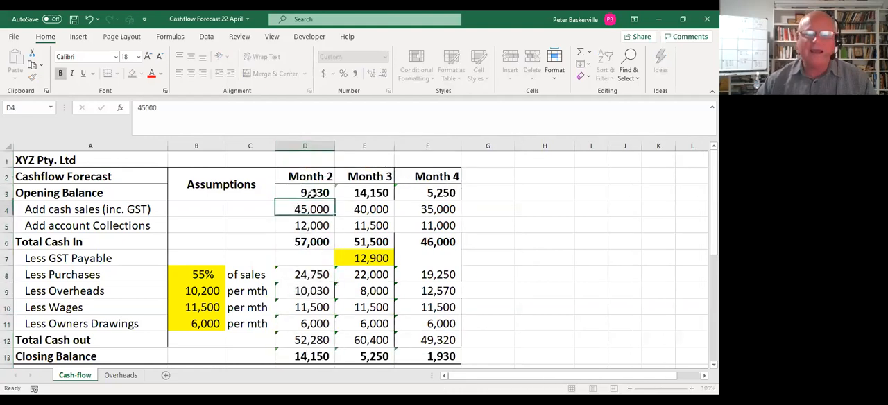